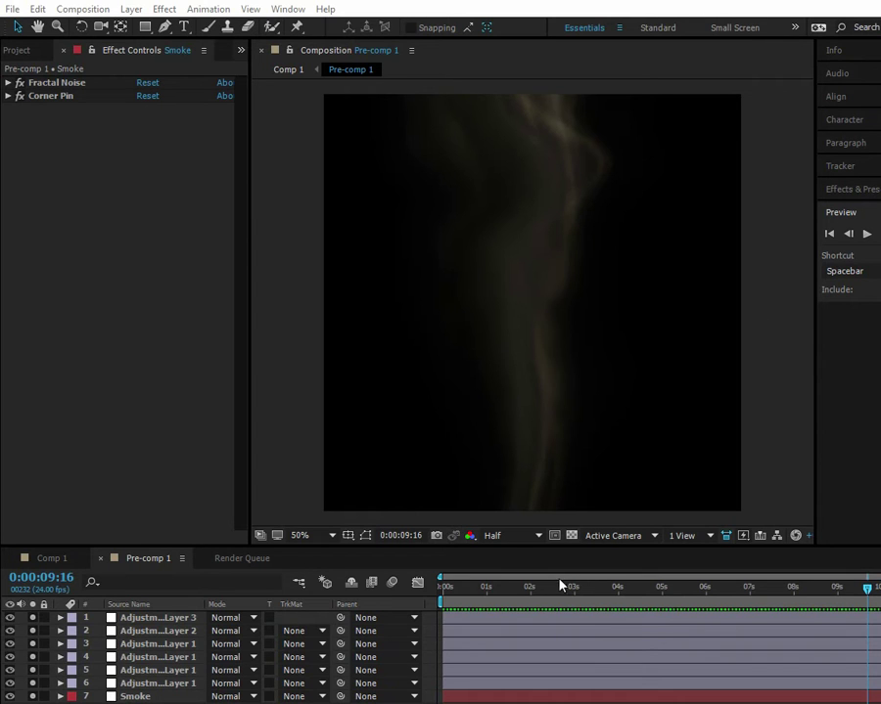
Step: Play back the smoke animation from the start, then stop it
click(532, 585)
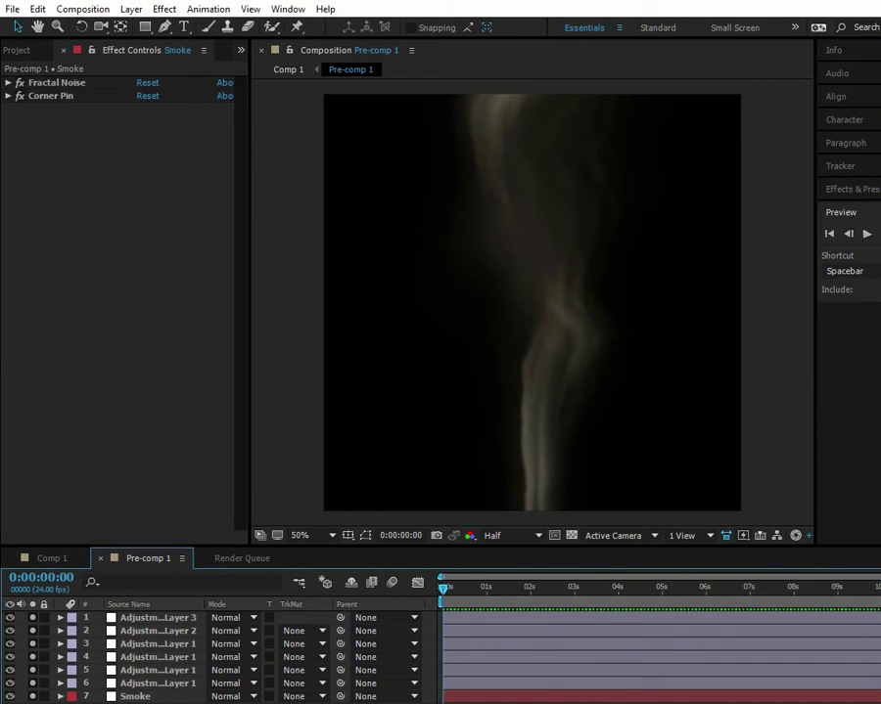
click(866, 233)
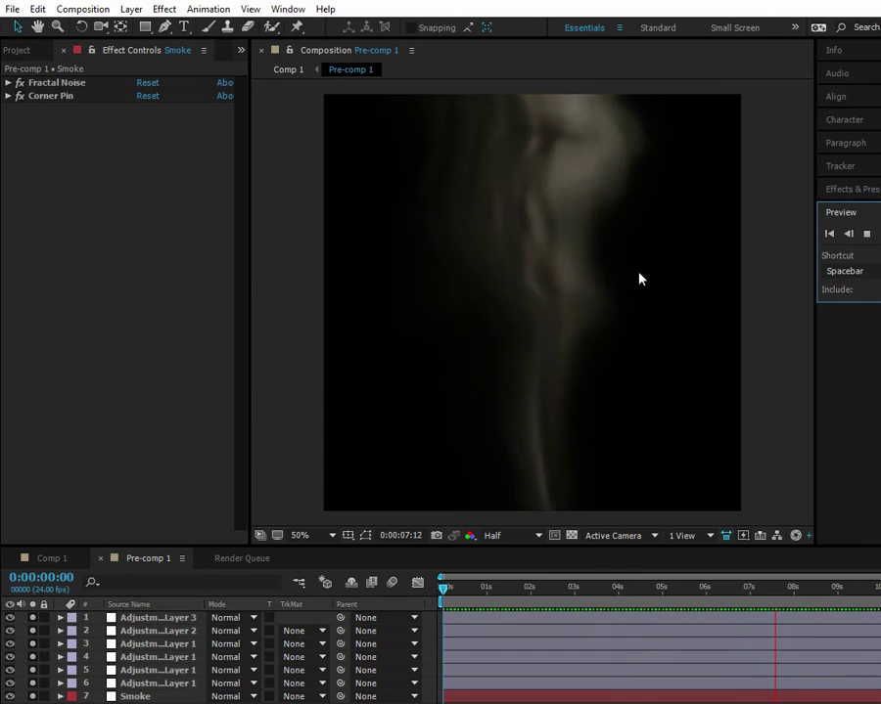
click(452, 586)
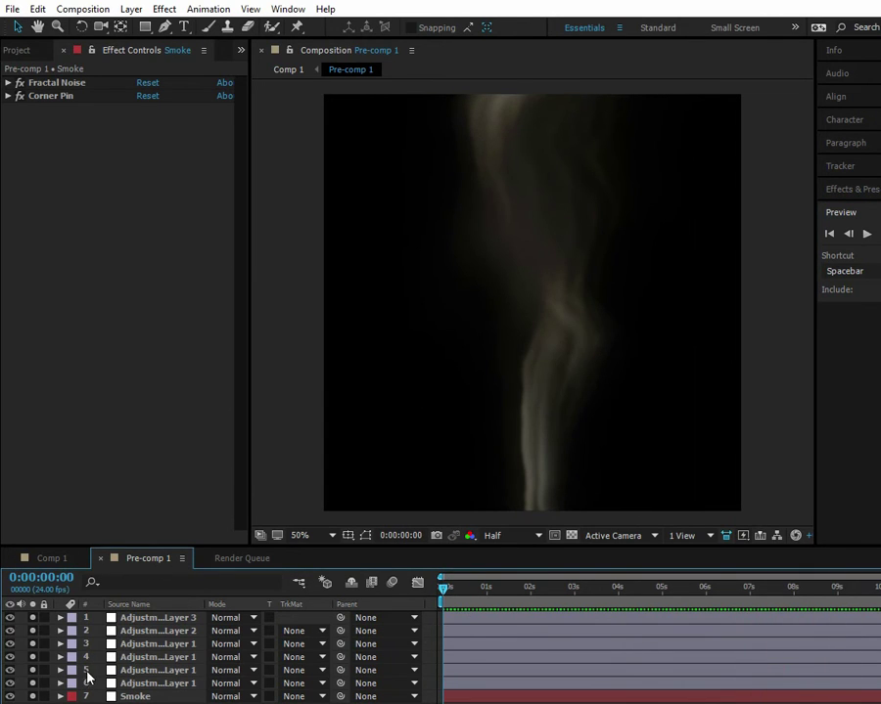
Step: Return to the first frame and solo layer 7, Smoke, in Pre-comp 1
click(143, 696)
click(103, 479)
click(452, 588)
click(33, 695)
click(127, 695)
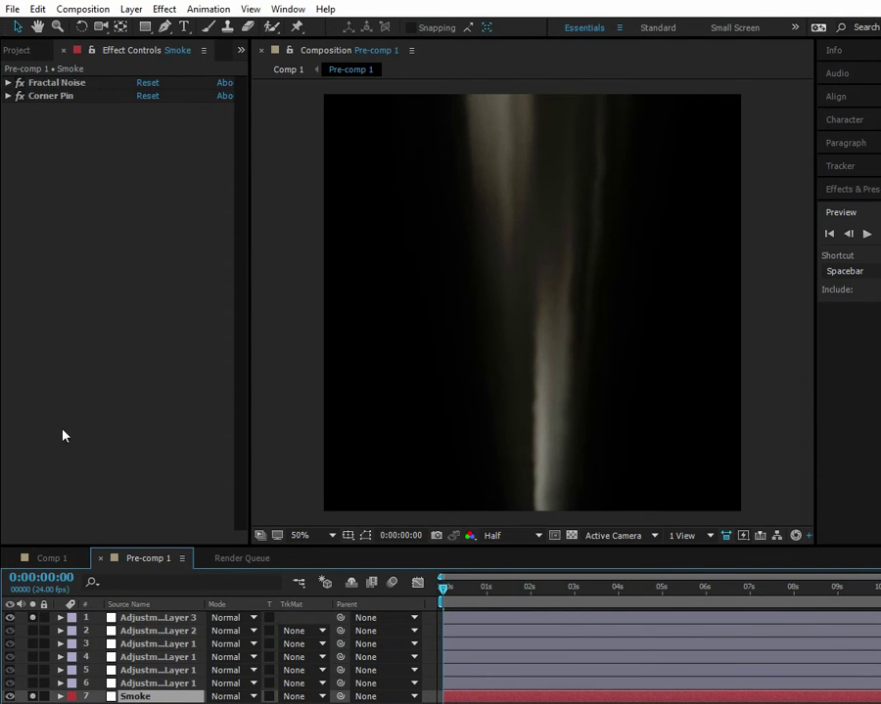
Step: Switch off the Corner Pin and Fractal Noise effects on the Smoke layer
click(19, 96)
click(19, 82)
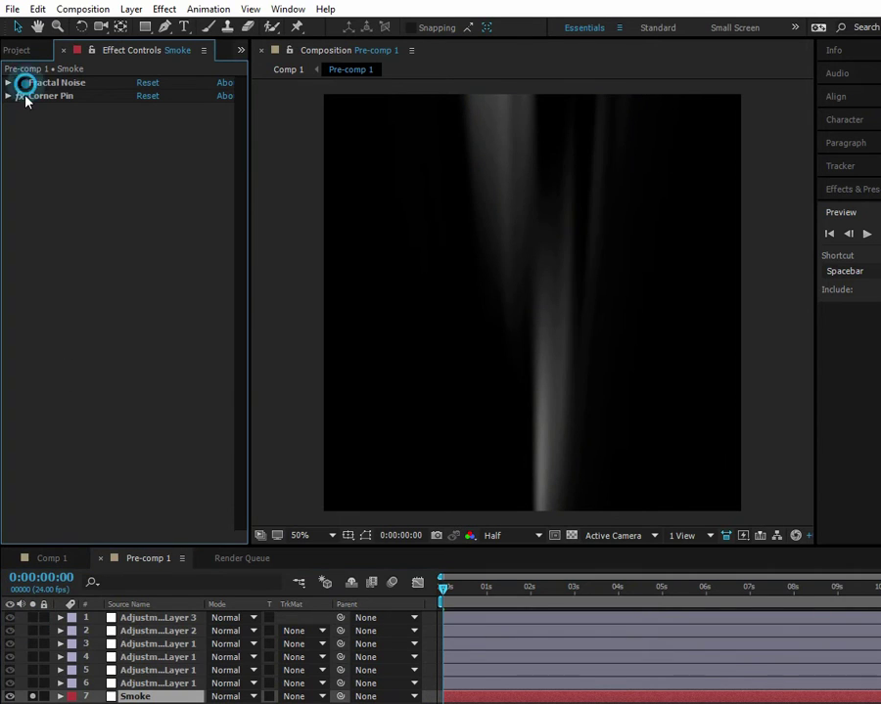
click(196, 693)
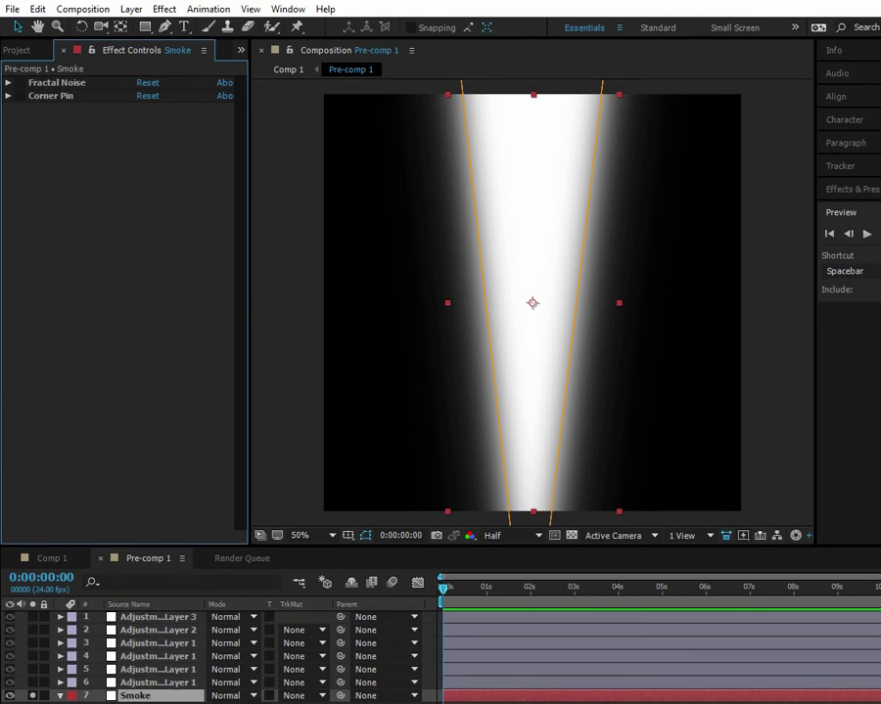
Step: Toggle Mask 1 to None and back to Add, then re-enable and expand Fractal Noise
key(m)
click(144, 680)
click(227, 682)
click(266, 591)
click(227, 682)
click(256, 609)
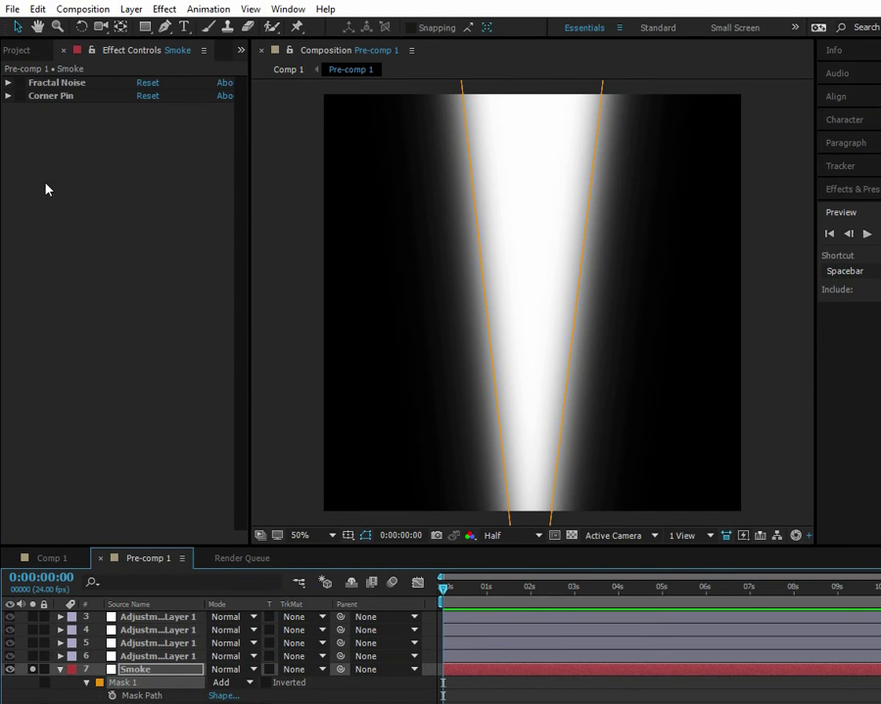
click(20, 83)
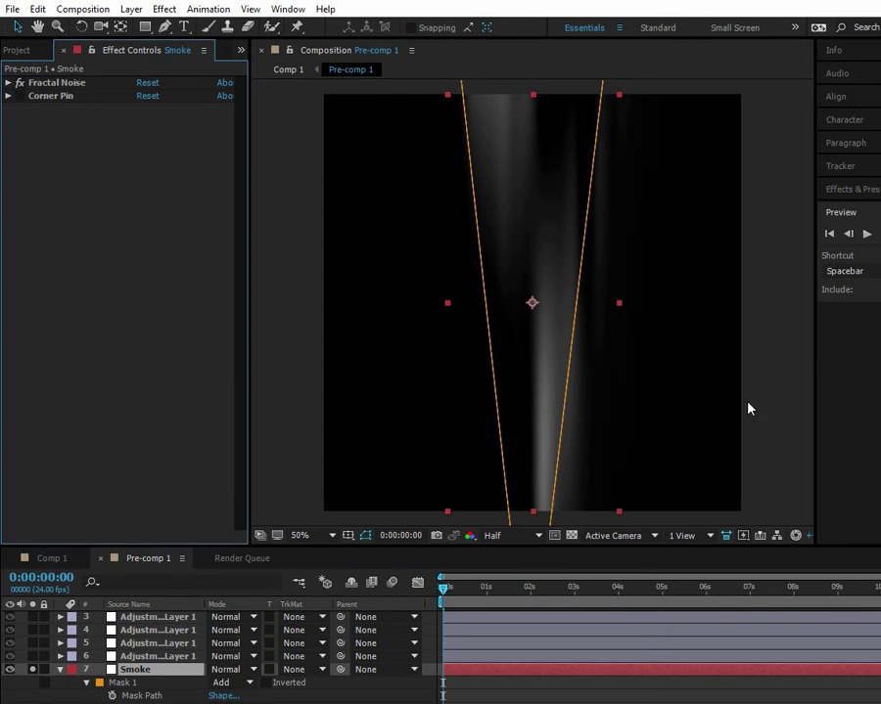
click(8, 82)
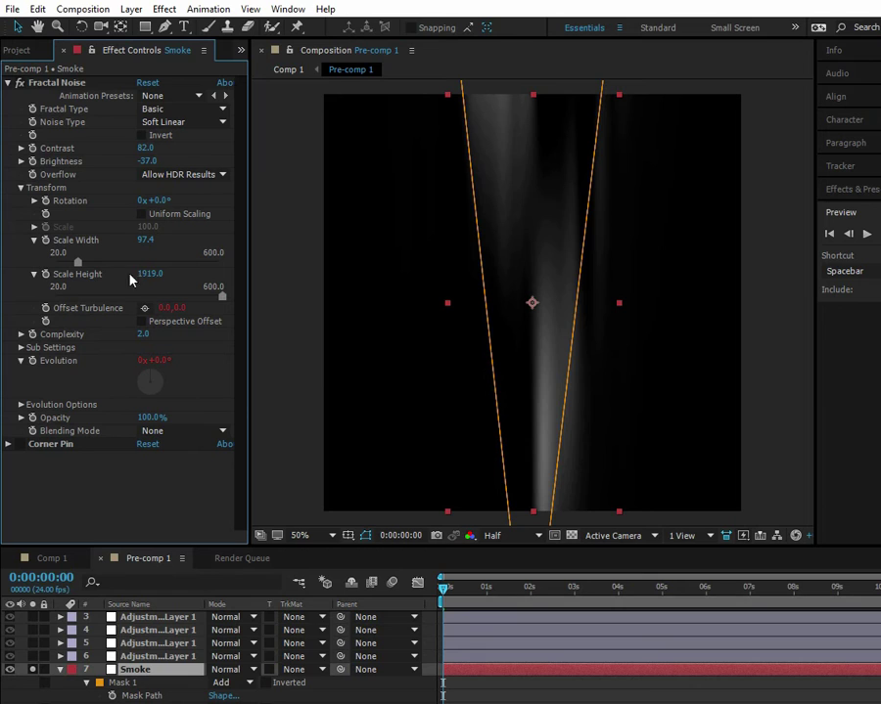
drag(145, 274, 3, 285)
key(ctrl+z)
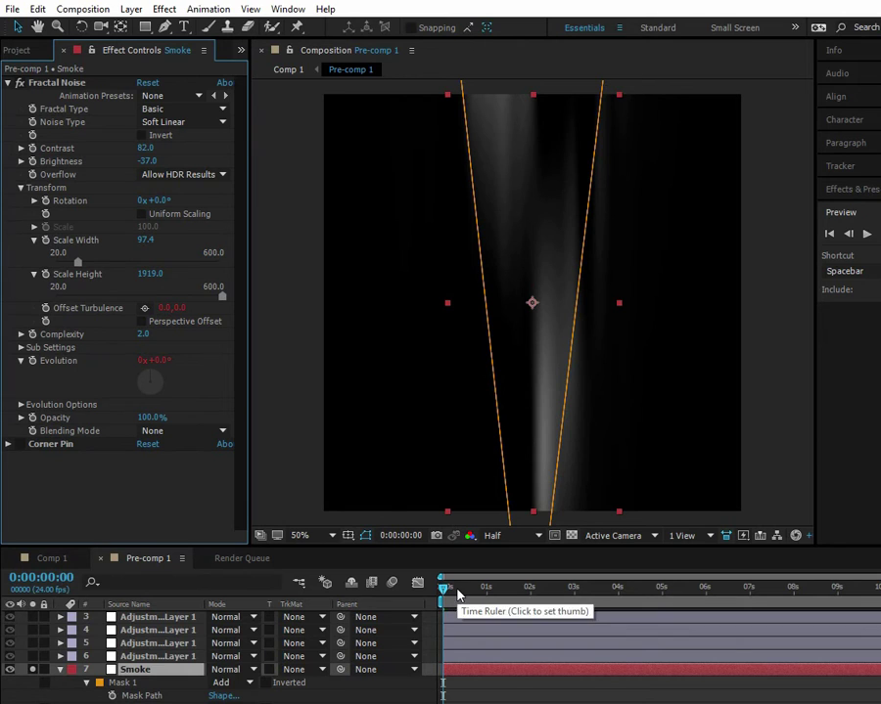
drag(454, 585, 608, 570)
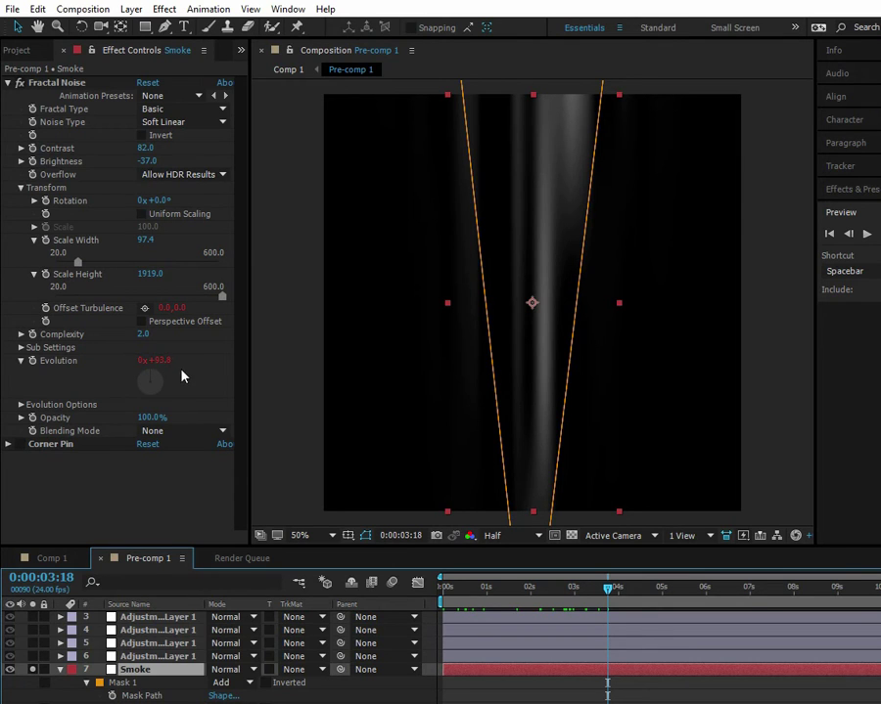
click(54, 359)
scroll(92, 645, down, 1)
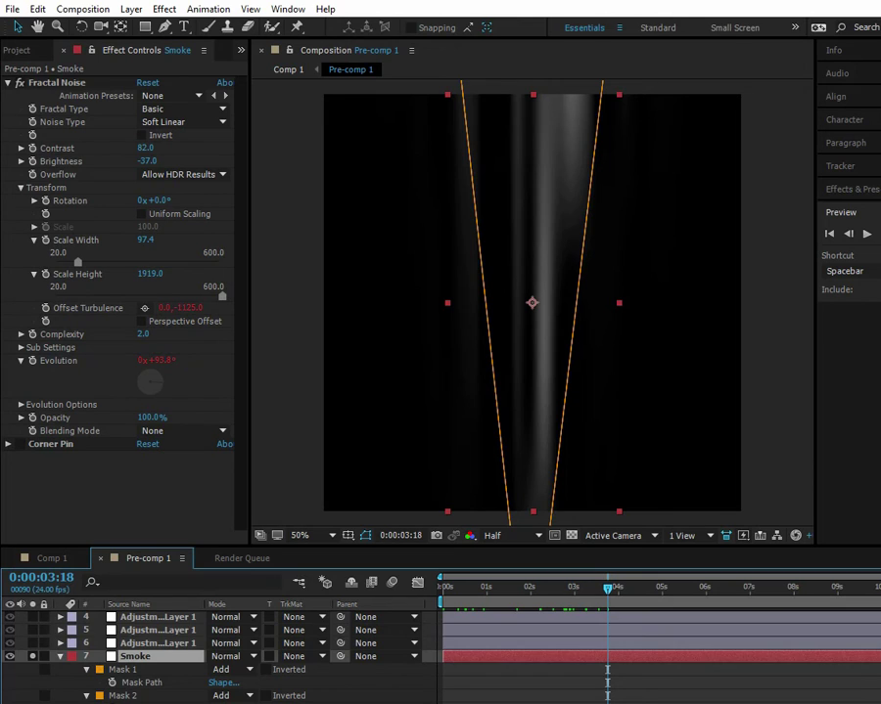
scroll(359, 685, down, 1)
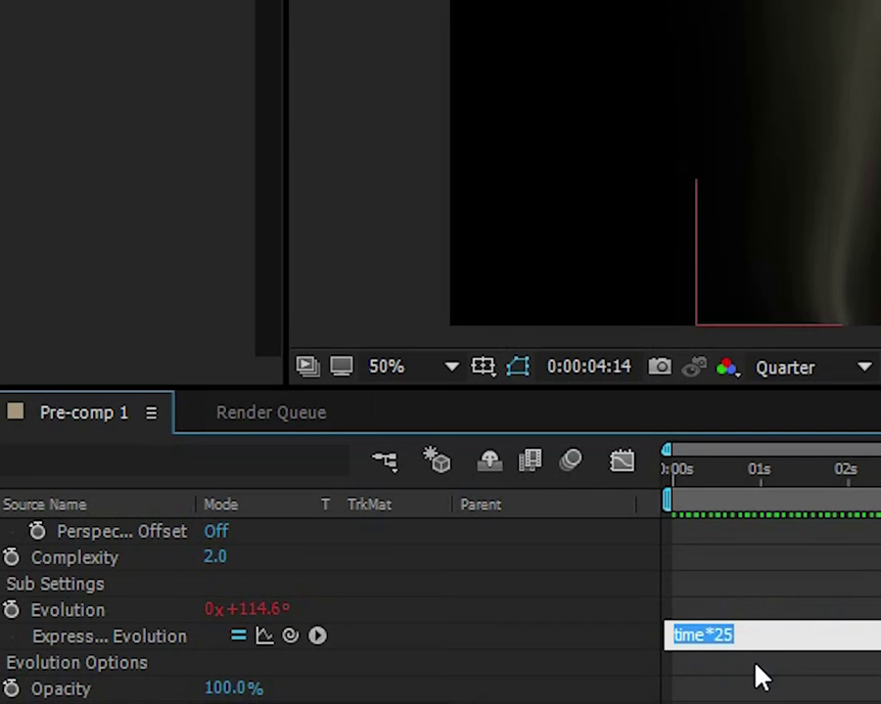
click(761, 675)
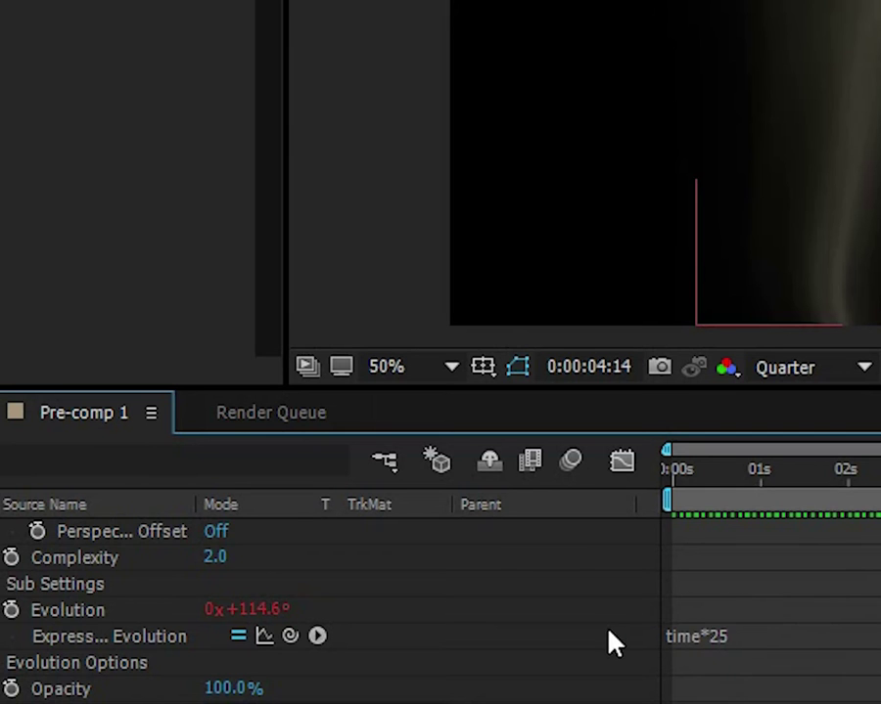
scroll(611, 638, down, 1)
click(687, 581)
click(809, 573)
click(614, 598)
scroll(615, 606, up, 3)
scroll(613, 604, up, 3)
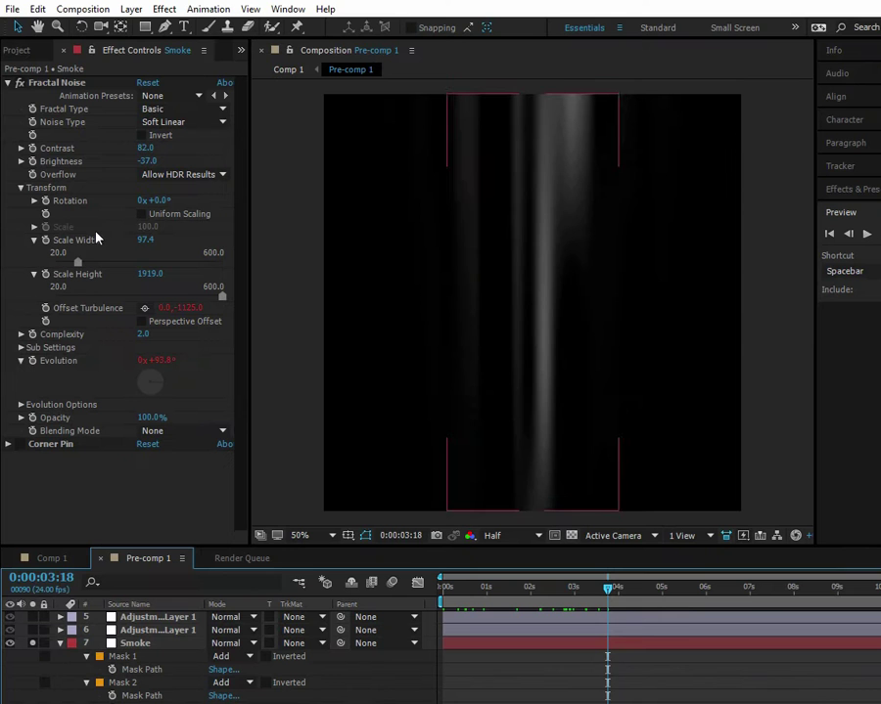
click(86, 311)
click(157, 696)
click(484, 588)
drag(480, 593, 443, 588)
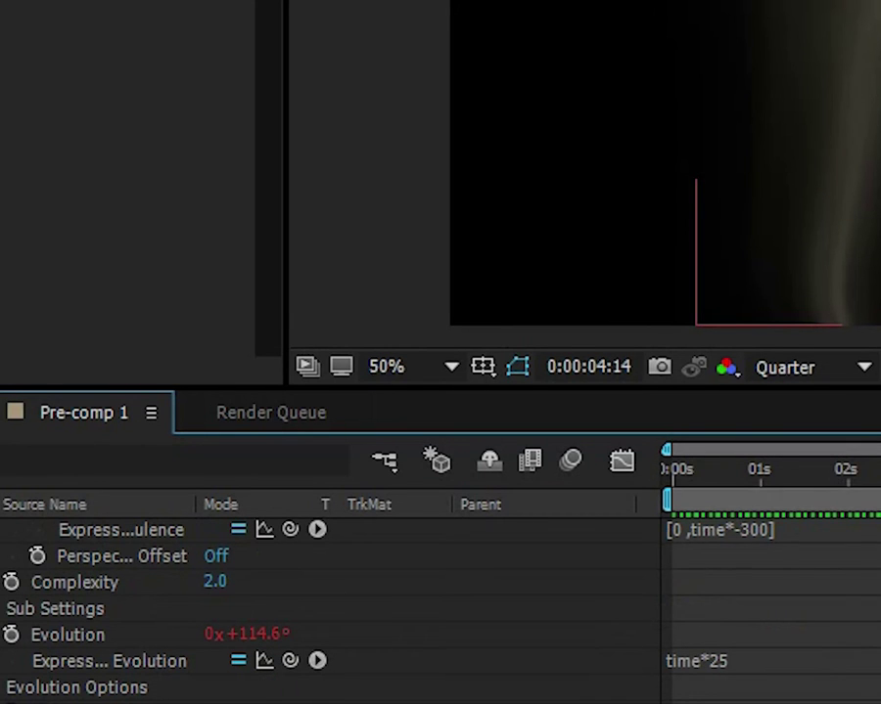
scroll(293, 607, up, 2)
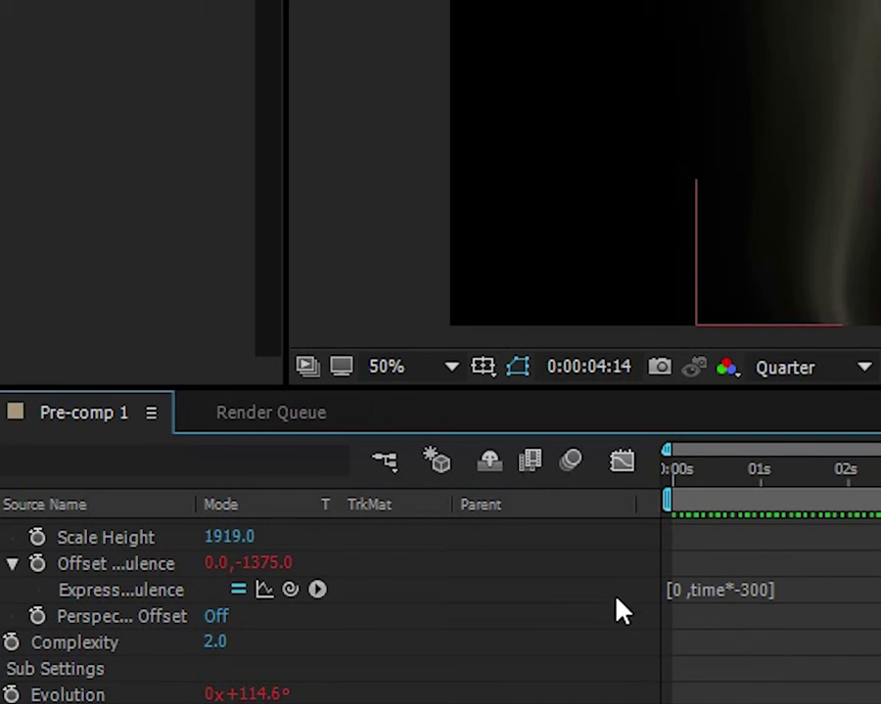
click(727, 590)
double_click(679, 588)
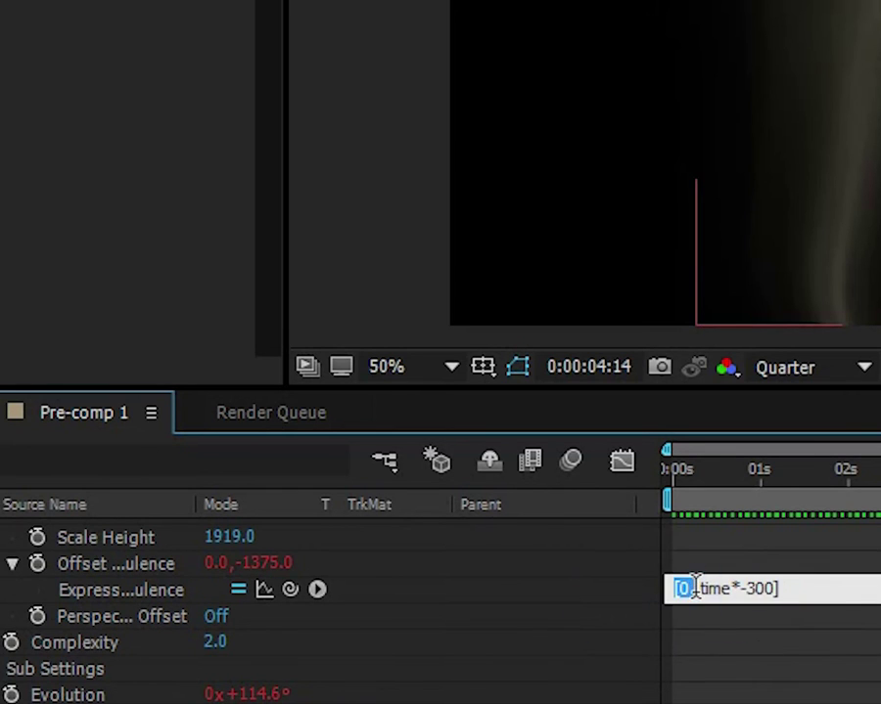
click(748, 634)
click(684, 590)
drag(702, 590, 781, 586)
drag(696, 582, 780, 587)
click(857, 590)
click(777, 631)
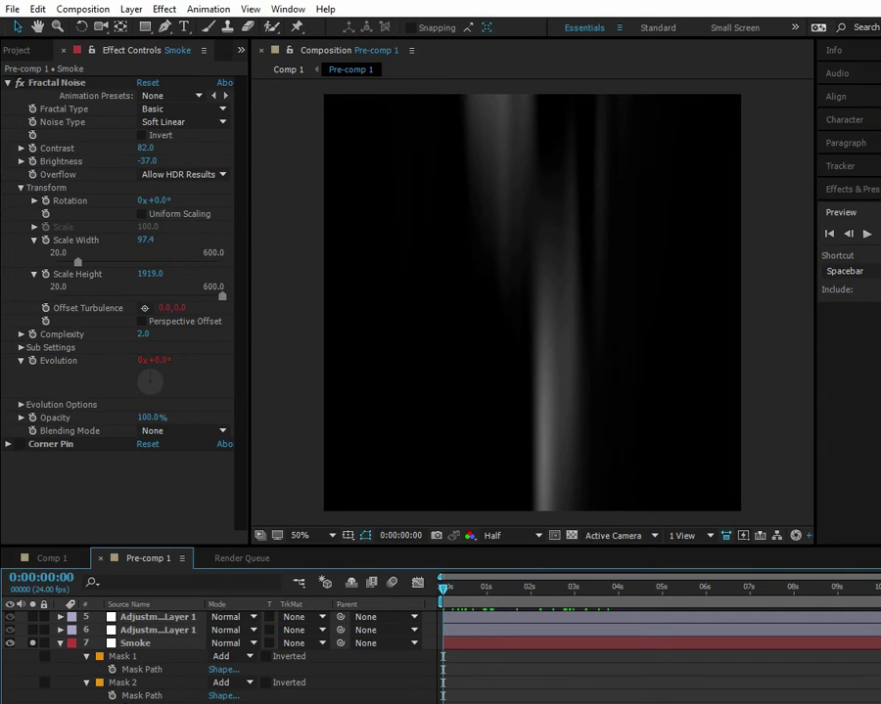
Step: Re-enable Corner Pin and nudge its lower-left corner to 236,1090
click(9, 444)
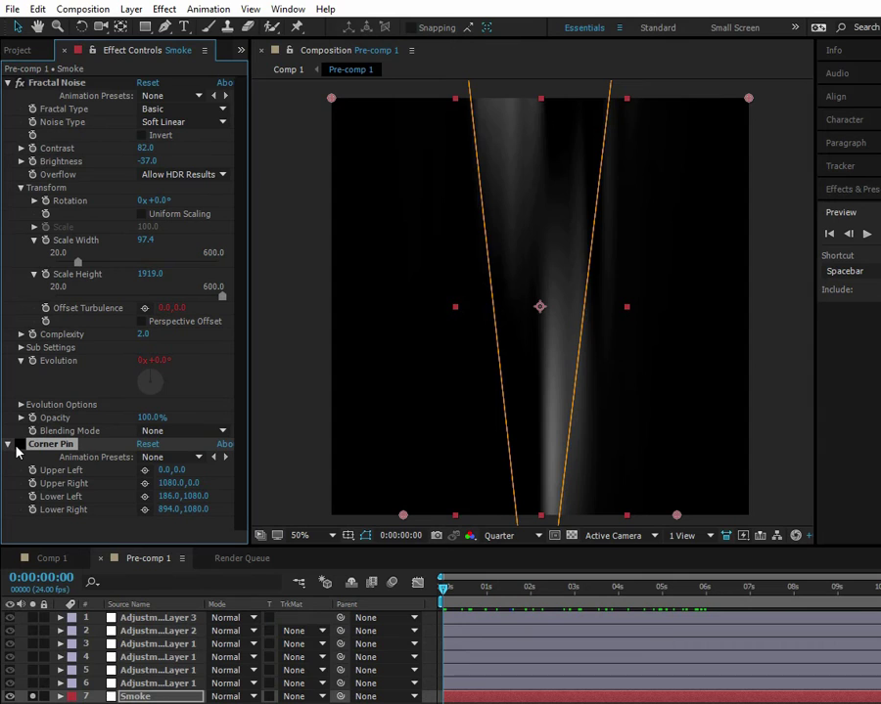
click(16, 446)
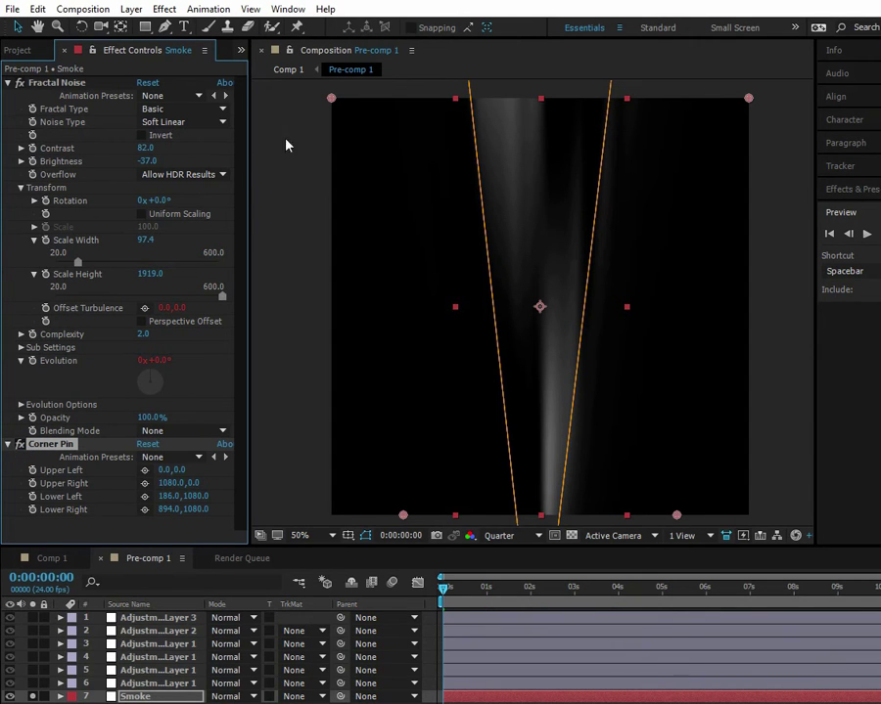
drag(402, 514, 422, 519)
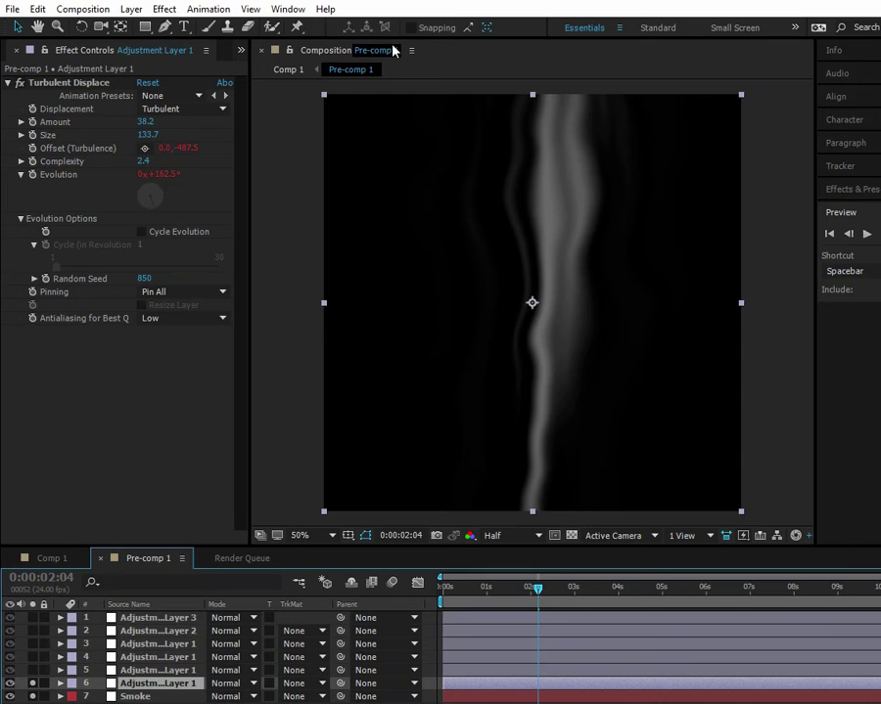
Step: Scrub Turbulent Displace Complexity to 2.4, then check the smoke at 0:00:03:09
click(64, 83)
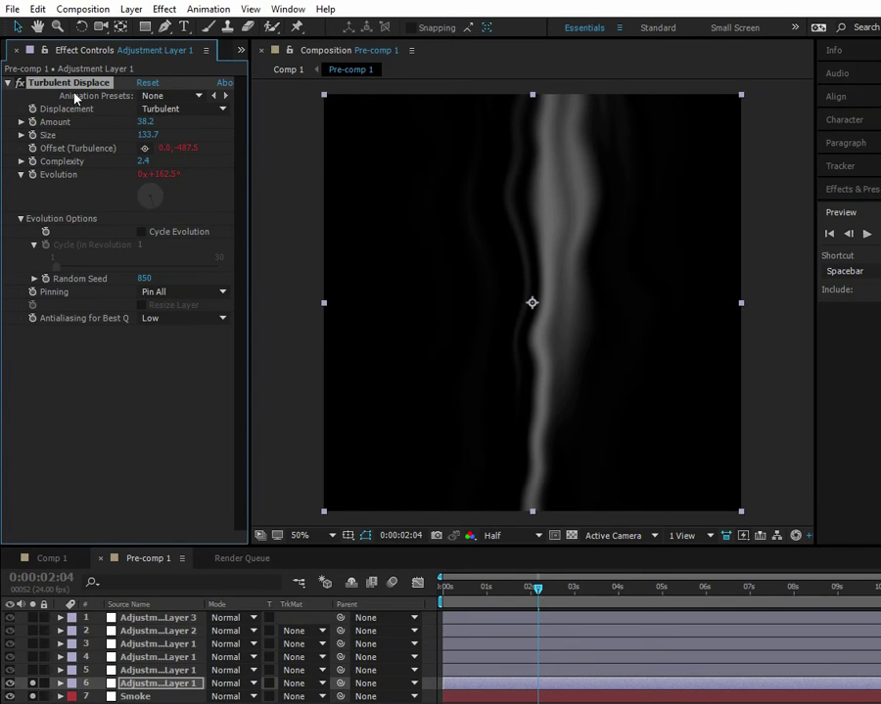
click(69, 149)
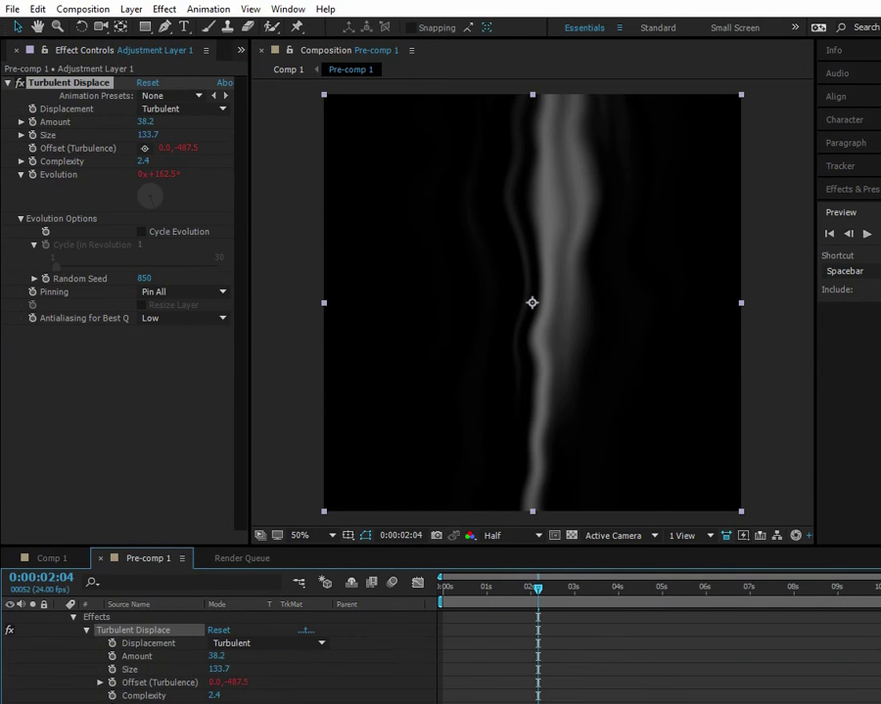
click(497, 588)
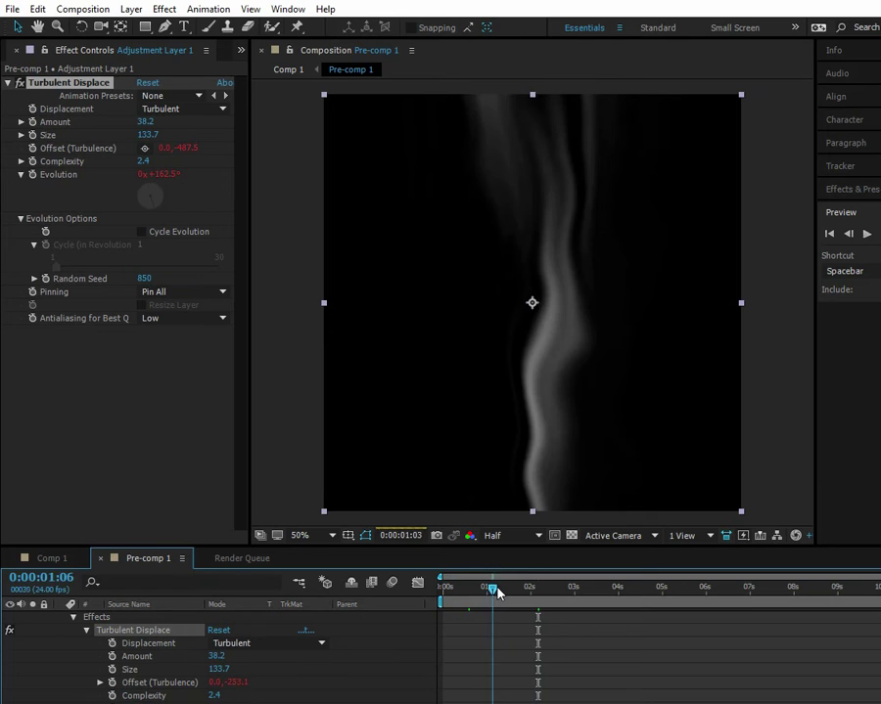
click(142, 162)
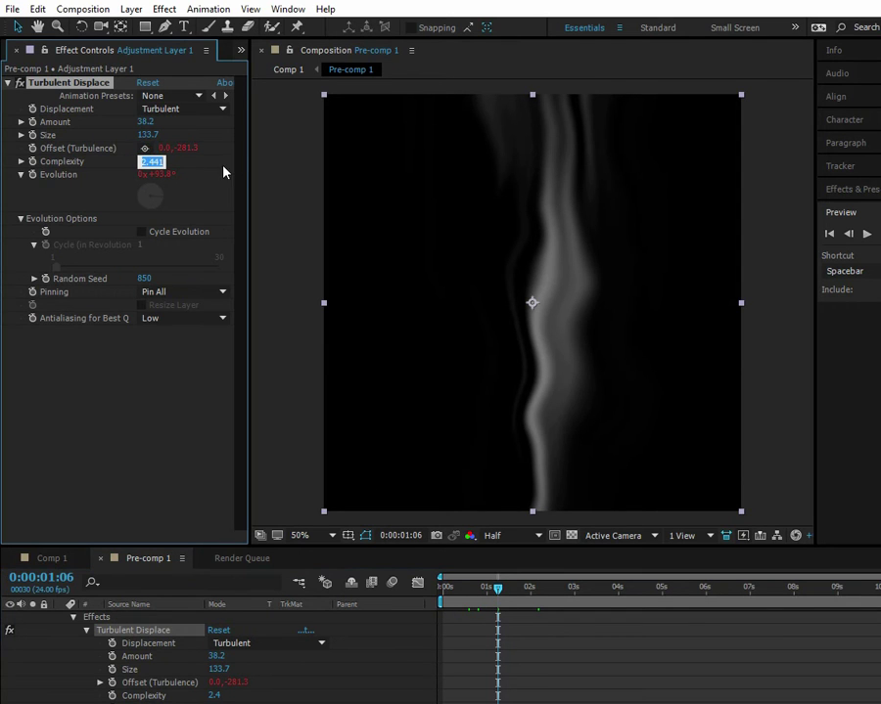
click(196, 168)
drag(145, 156, 358, 157)
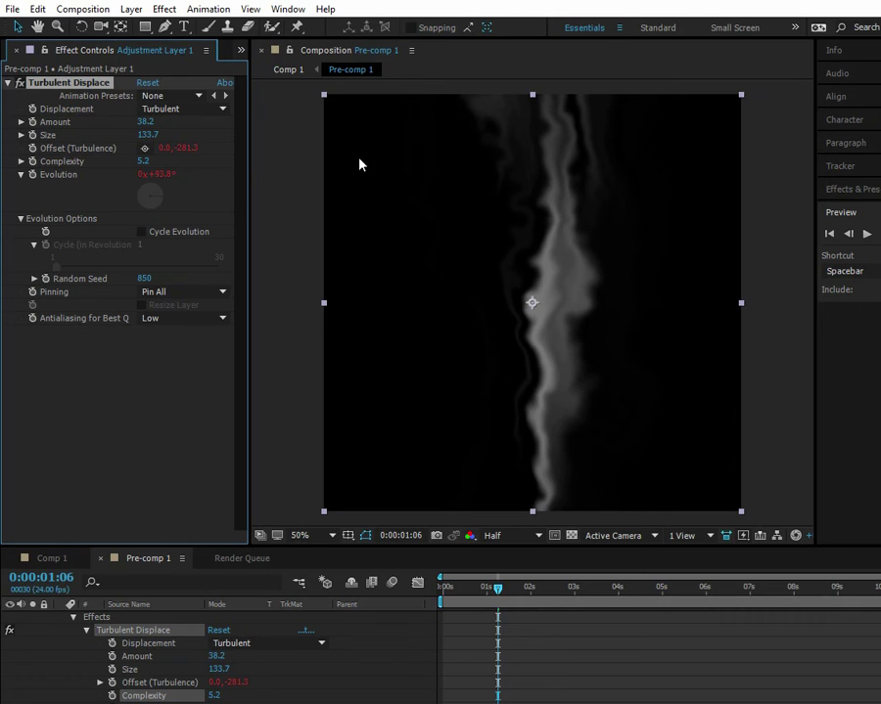
drag(166, 164, 117, 164)
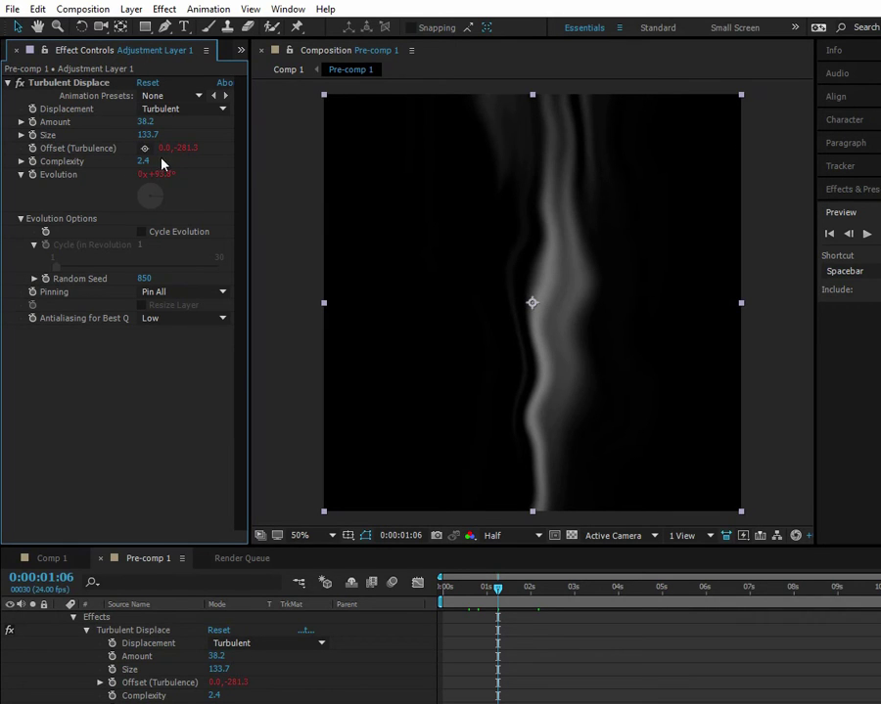
drag(469, 595, 594, 545)
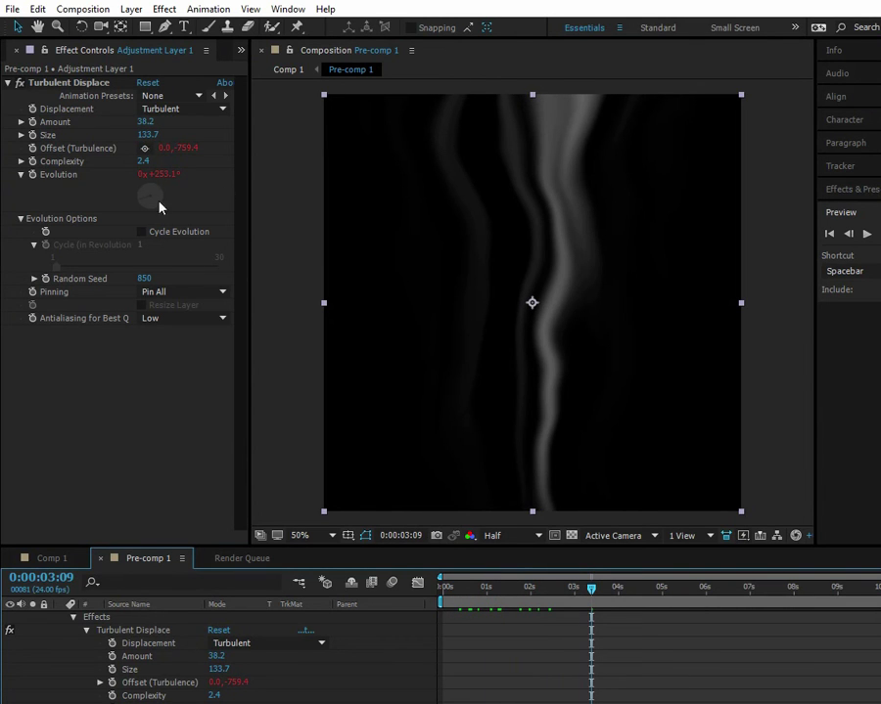
Step: Inspect the Evolution expression time*75 while scrubbing to watch the smoke evolve
click(60, 174)
scroll(264, 666, down, 1)
scroll(264, 664, down, 3)
click(99, 632)
click(466, 641)
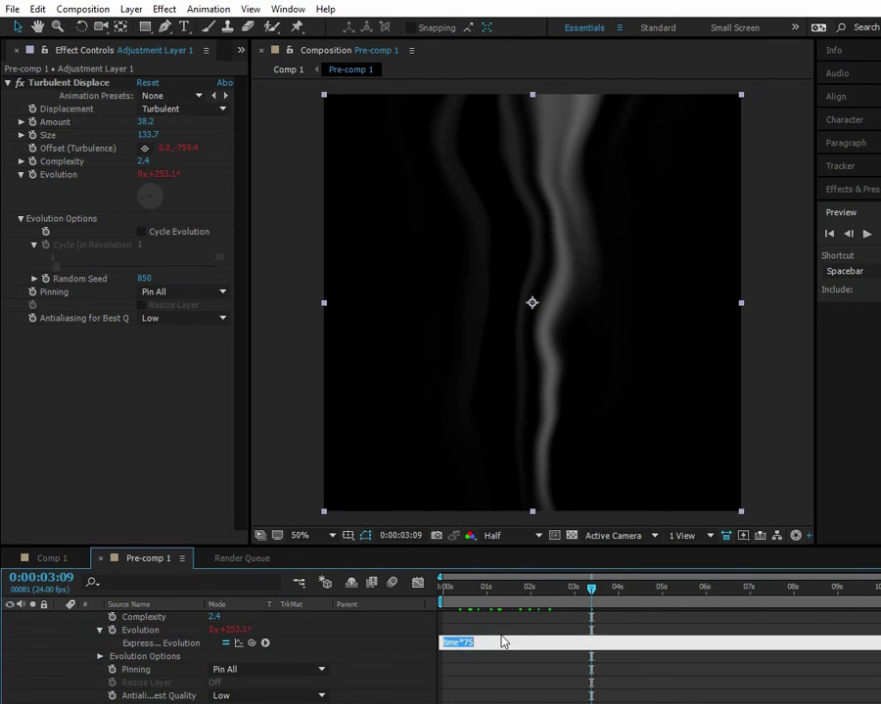
click(501, 683)
click(483, 590)
drag(484, 602, 537, 593)
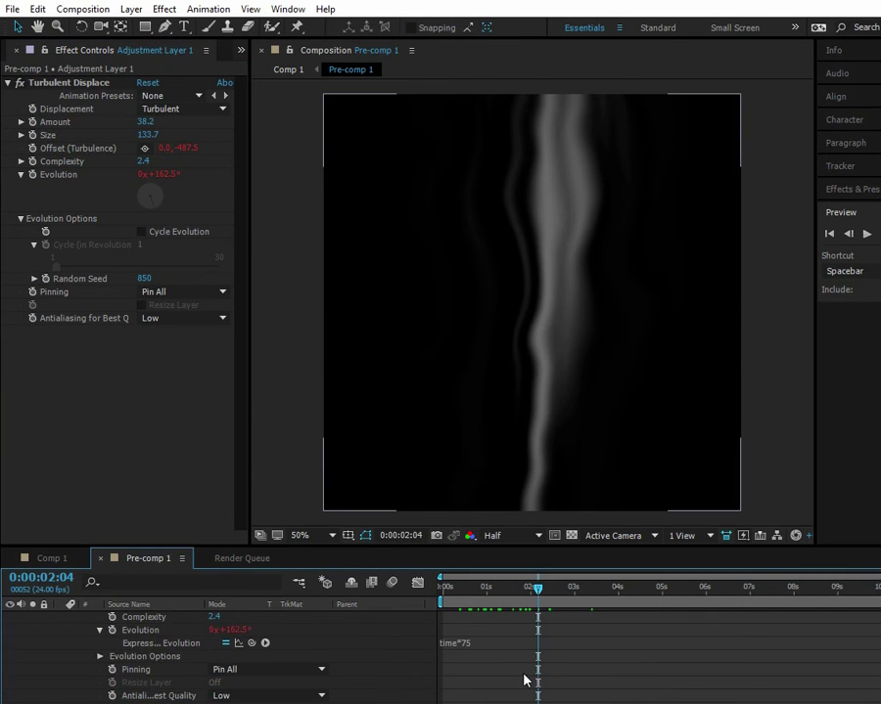
Step: Reveal the Offset (Turbulence) expression, then collapse layer 6 to list all layers
scroll(147, 675, up, 3)
click(103, 682)
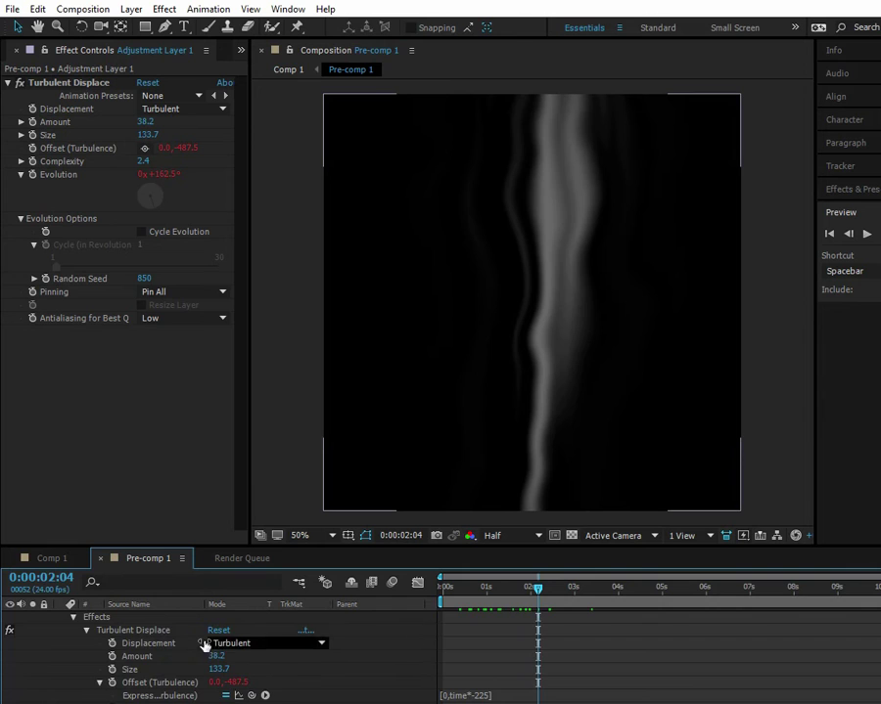
scroll(43, 697, up, 3)
click(61, 683)
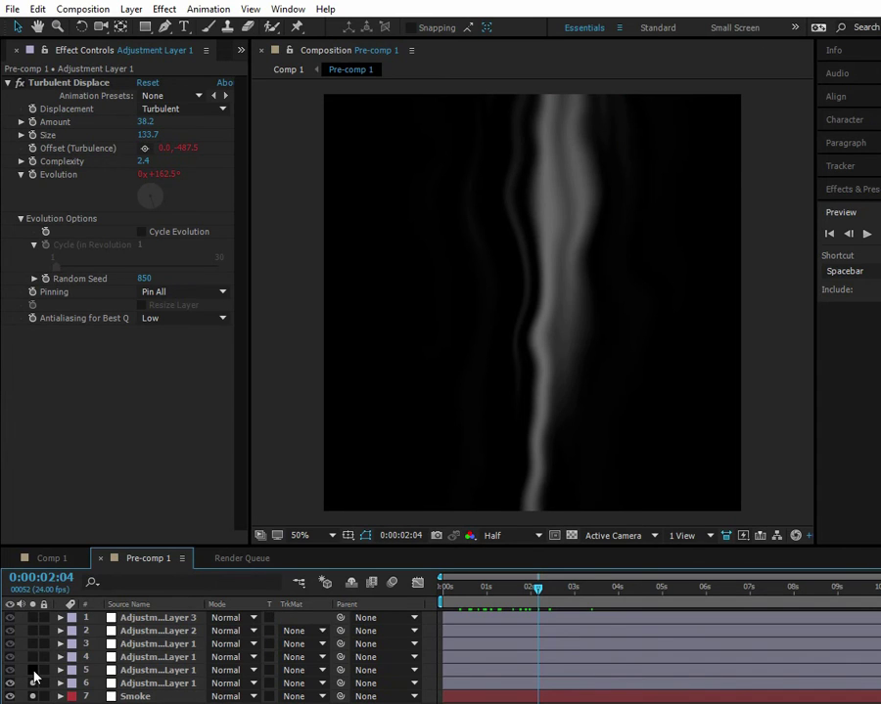
Step: Solo layer 5 and check its opacity, comparing with solo off
click(32, 670)
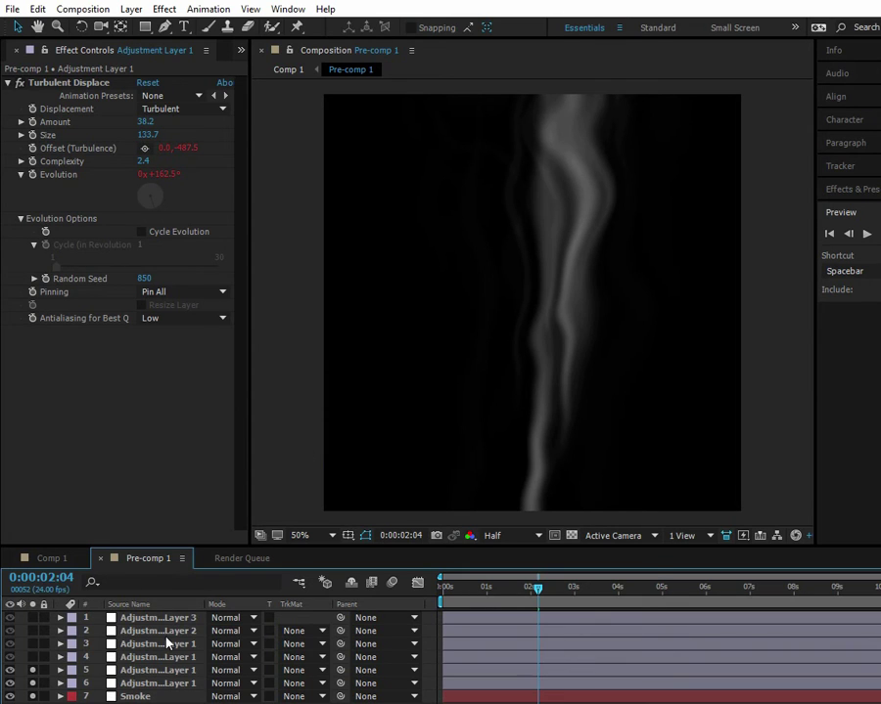
click(159, 672)
key(t)
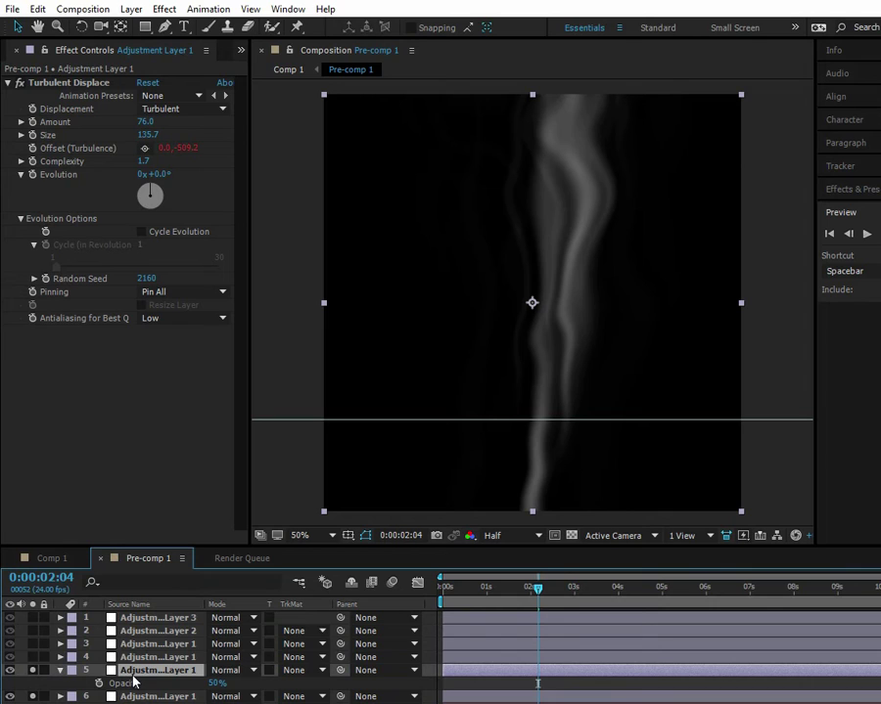
click(31, 670)
click(31, 670)
Step: Toggle layer 5's Mask 1 to None, then back to Subtract
key(m)
click(143, 685)
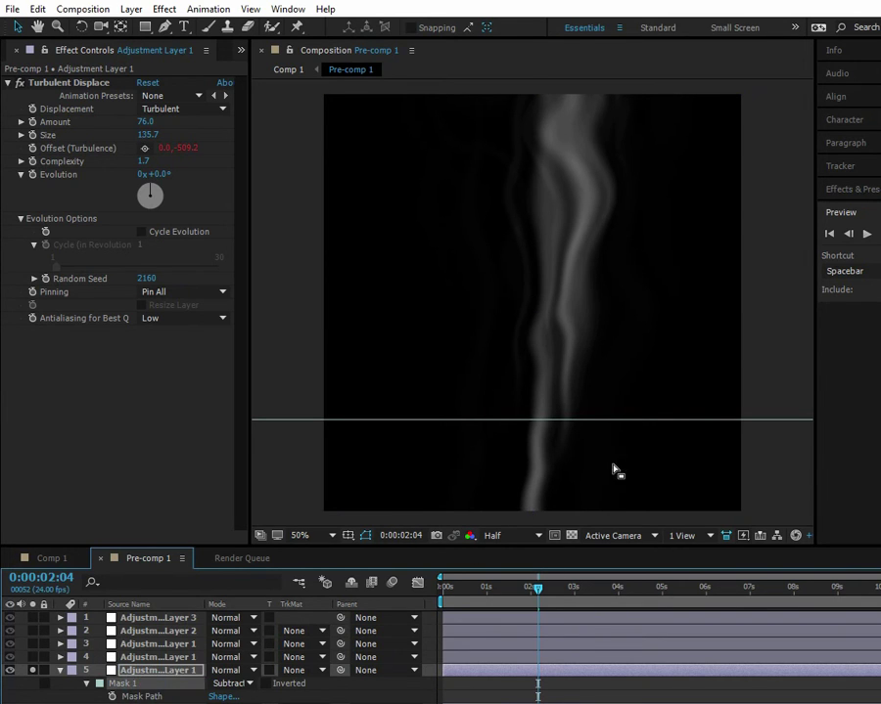
click(240, 683)
click(255, 565)
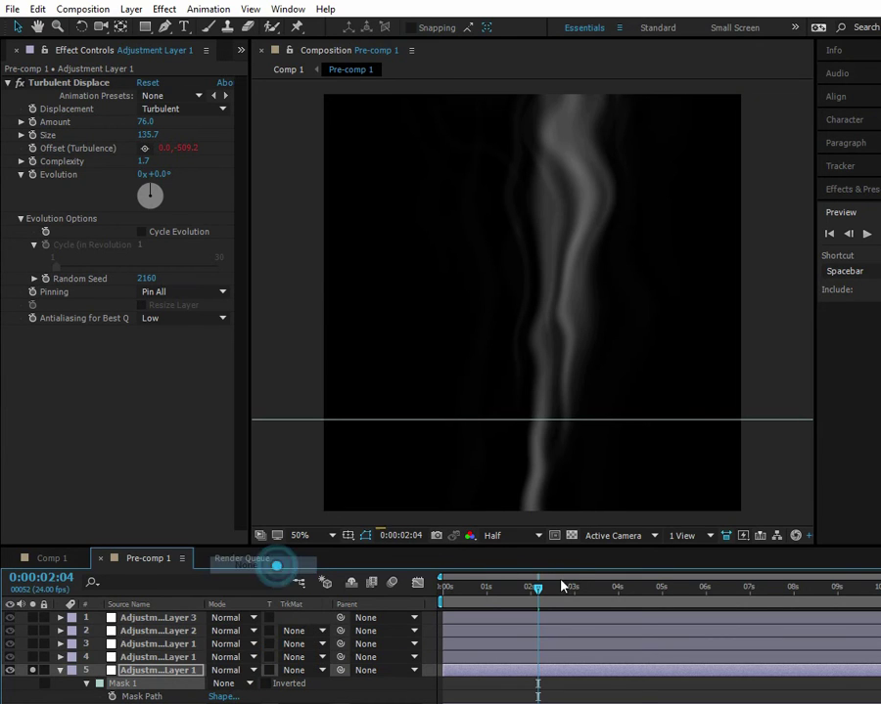
drag(537, 588, 473, 612)
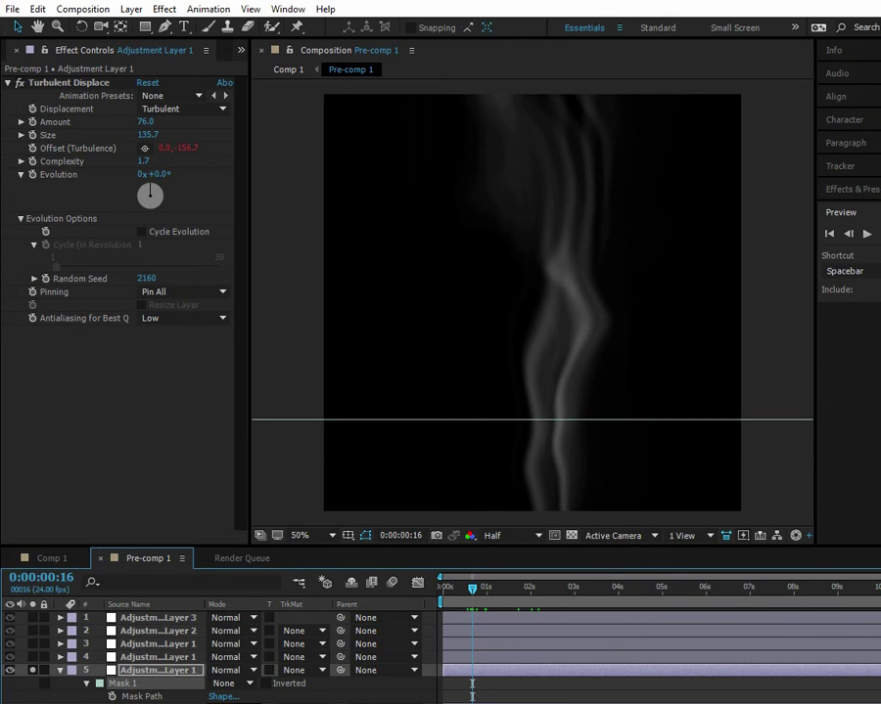
click(242, 685)
click(250, 594)
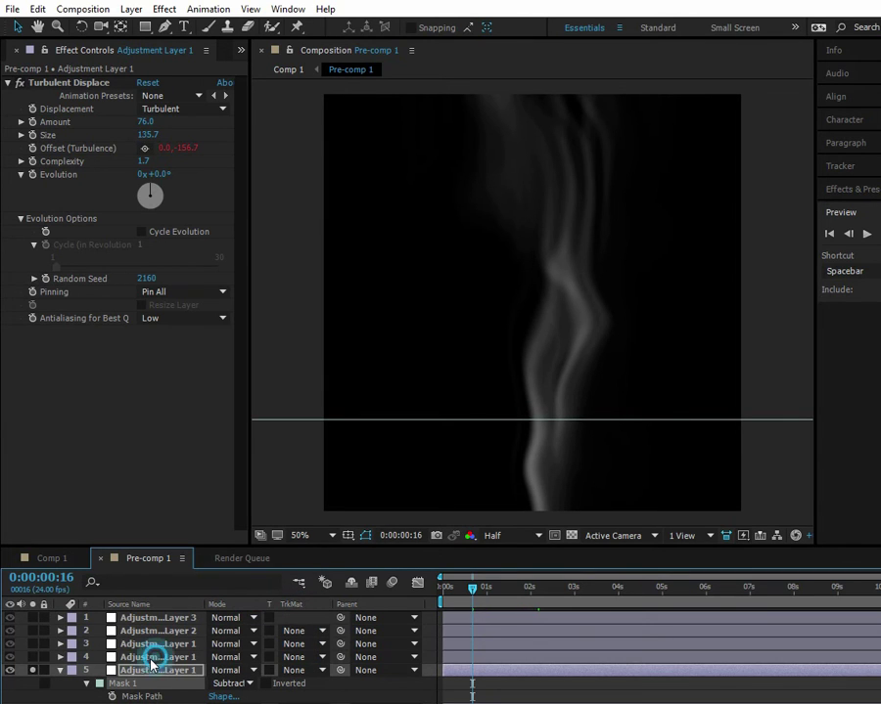
Step: Add layers 4 and 3 to the soloed smoke and scrub the combined result
click(102, 657)
click(33, 657)
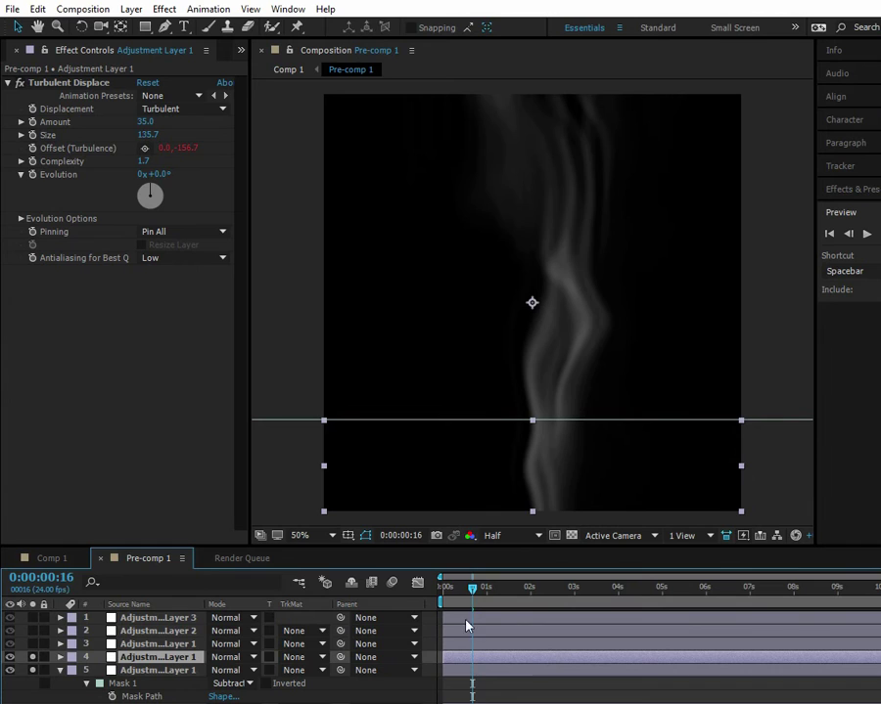
drag(470, 587, 489, 588)
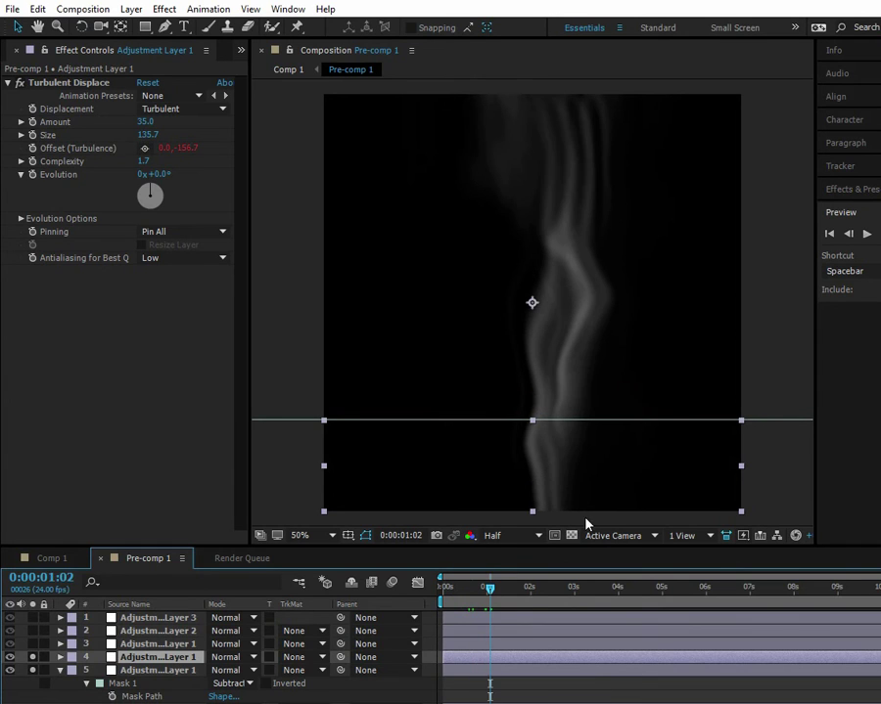
click(33, 644)
drag(489, 588, 468, 588)
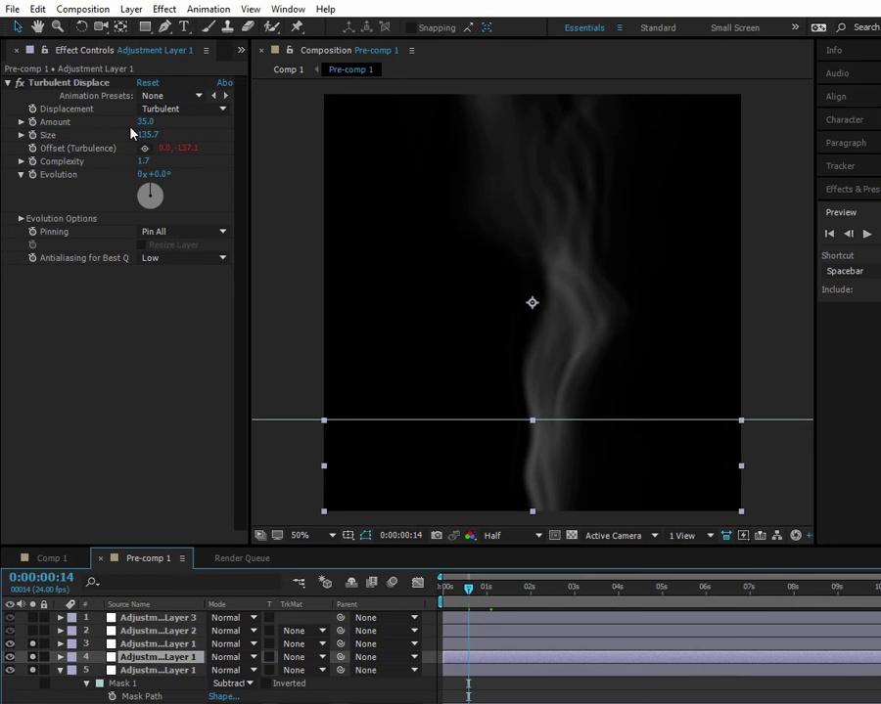
Step: Expand layer 4's Turbulent Displace and scrub to 2:07 to watch Offset animate
click(66, 143)
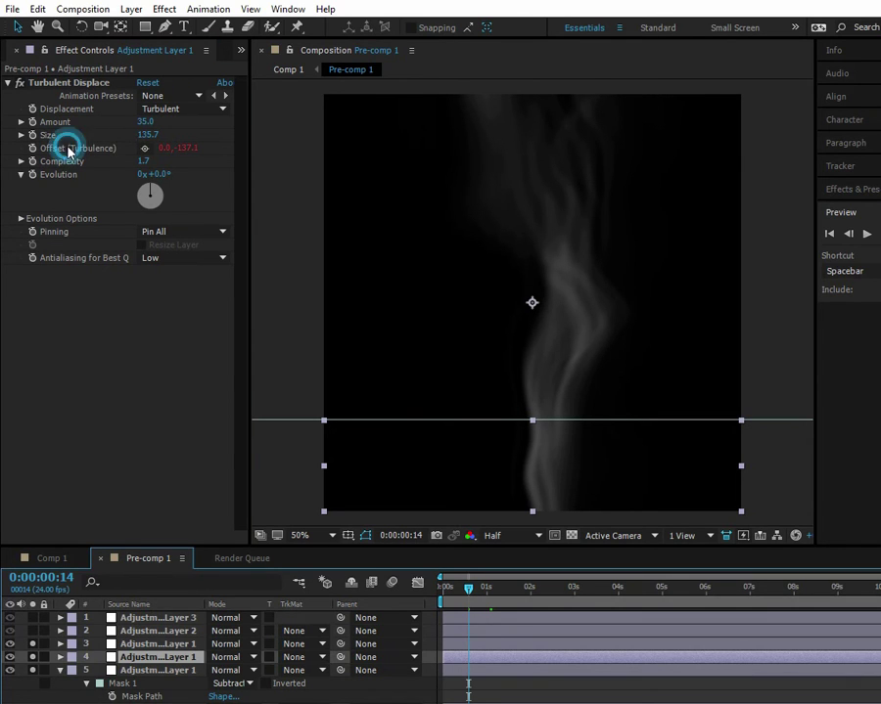
scroll(125, 698, down, 3)
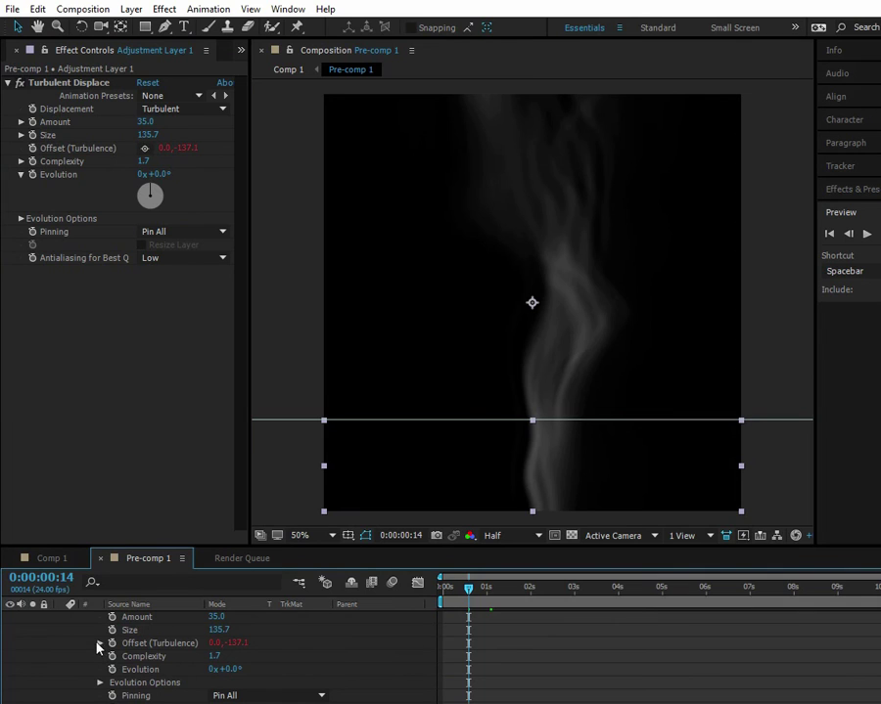
drag(442, 590, 543, 590)
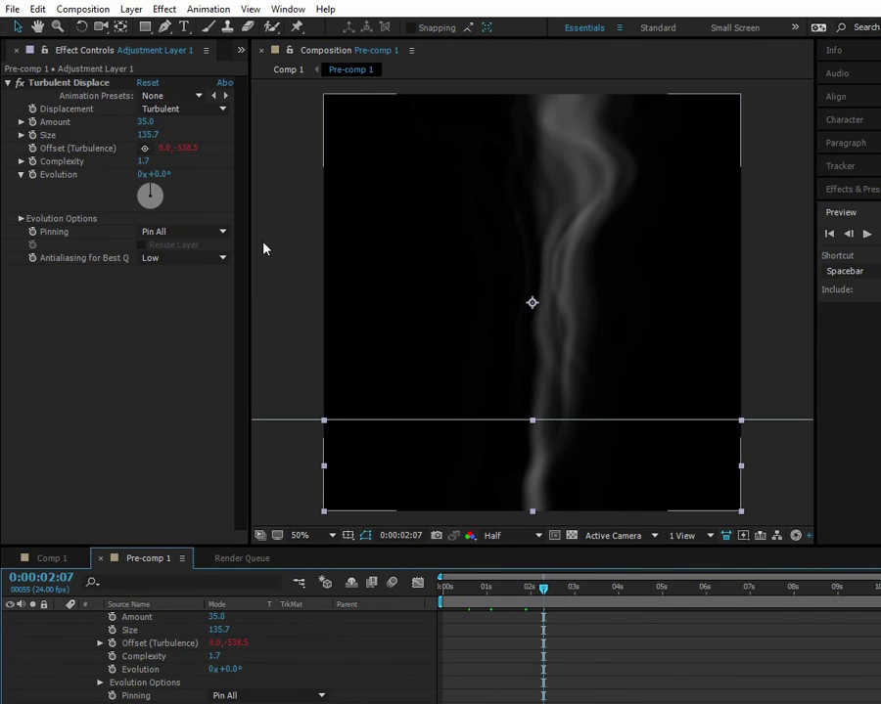
scroll(163, 655, up, 4)
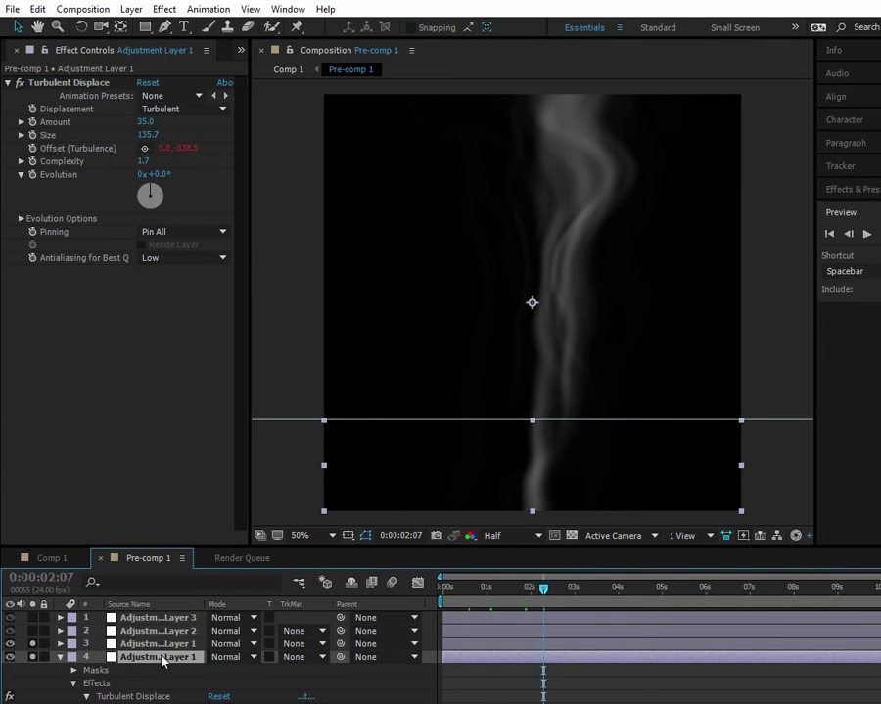
Step: Confirm layer 3's opacity at 50%, collapse layers 3 and 4, and return to the start
click(162, 643)
key(t)
click(213, 655)
click(256, 655)
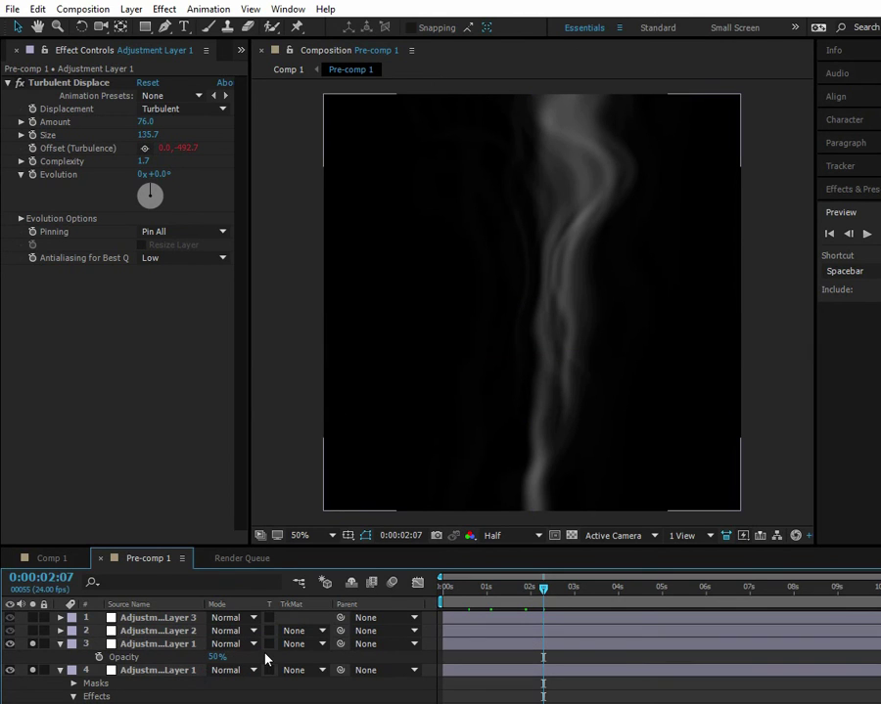
click(61, 670)
click(60, 645)
key(Home)
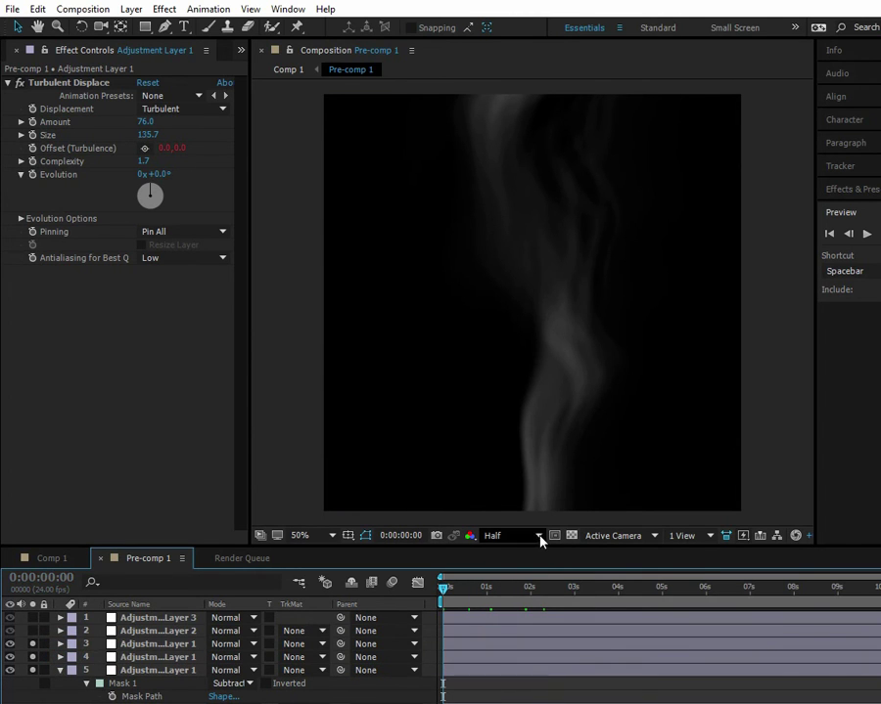
Step: Preview the smoke, stop at 0:00:03:07, and display Adjustment Layer 2's Mesh Warp grid
drag(469, 593, 428, 585)
key(space)
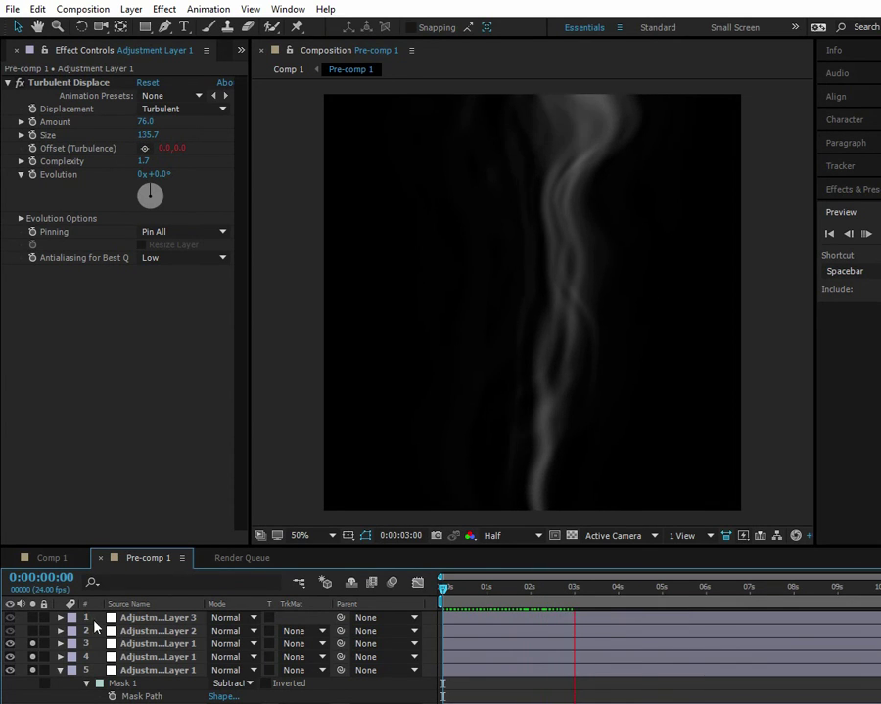
click(587, 594)
click(32, 634)
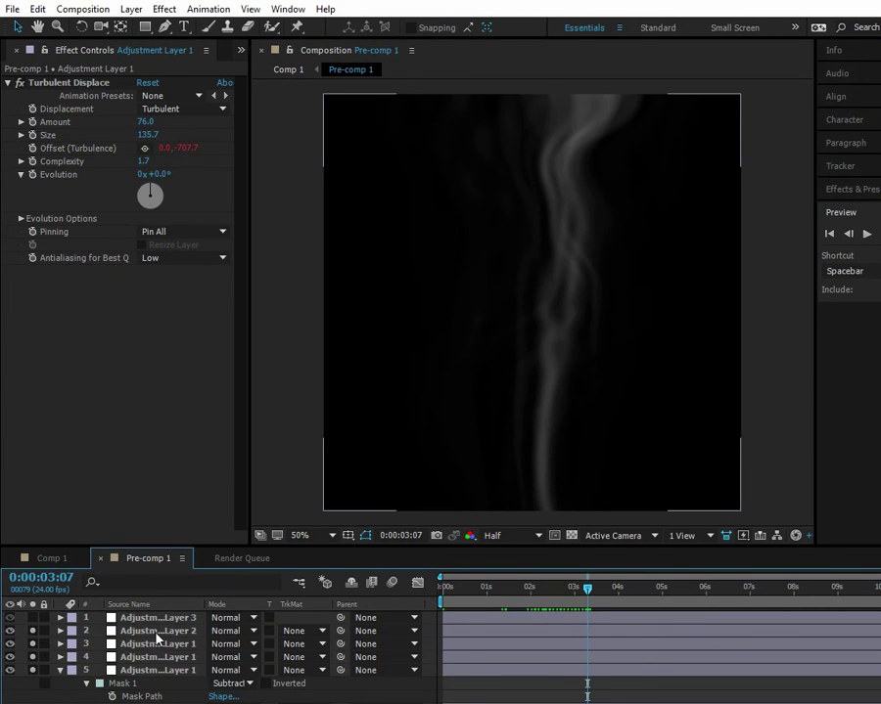
click(157, 631)
click(61, 83)
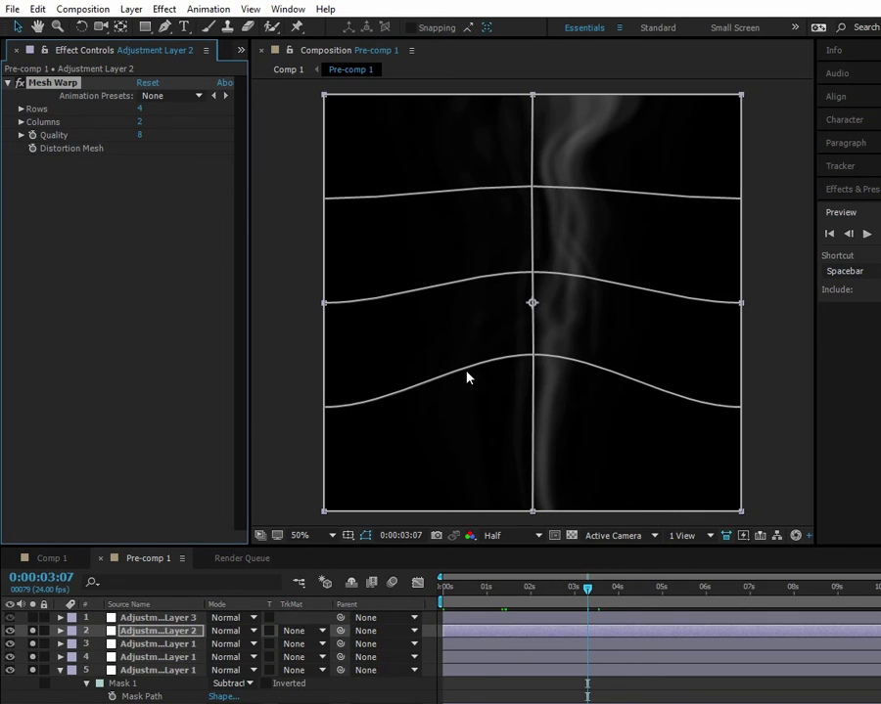
Step: Lift a Mesh Warp vertex, undo it, then select and solo Adjustment Layer 3
drag(532, 358, 536, 283)
key(ctrl+z)
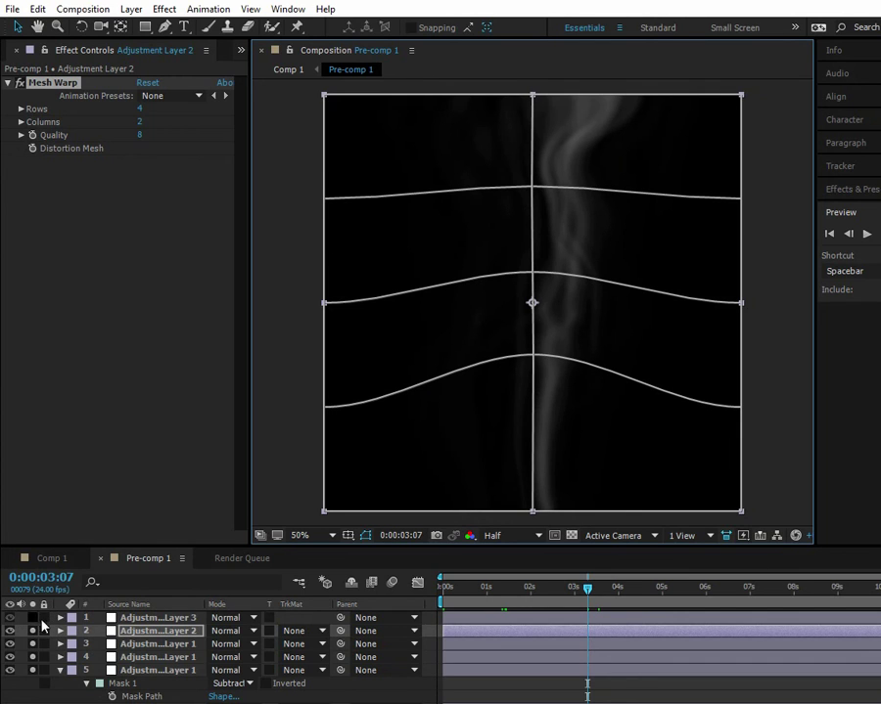
click(147, 617)
click(30, 619)
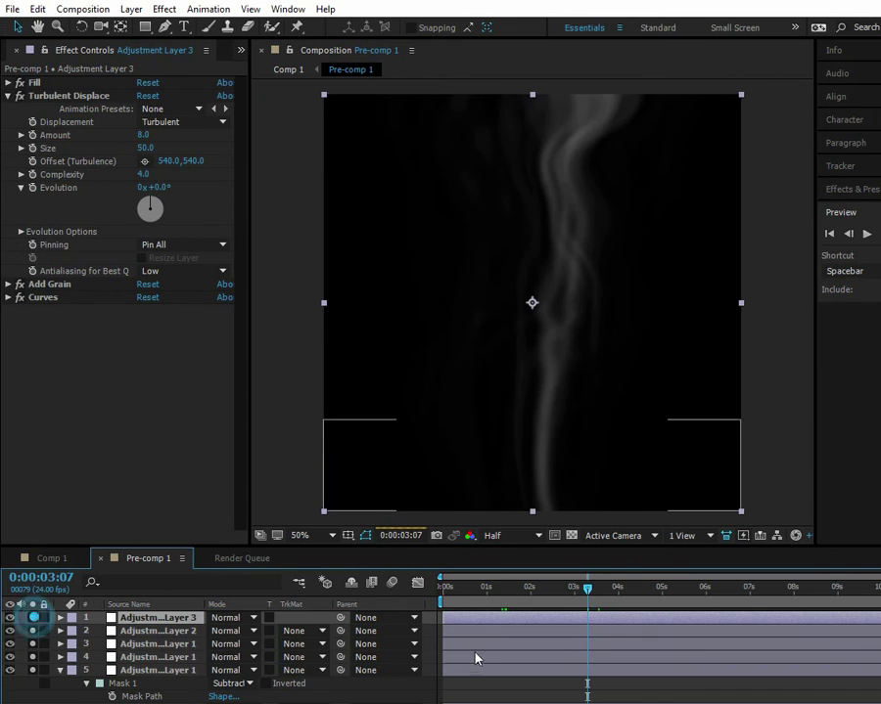
Step: Compare the smoke with the Fill tint switched off and back on
key(period)
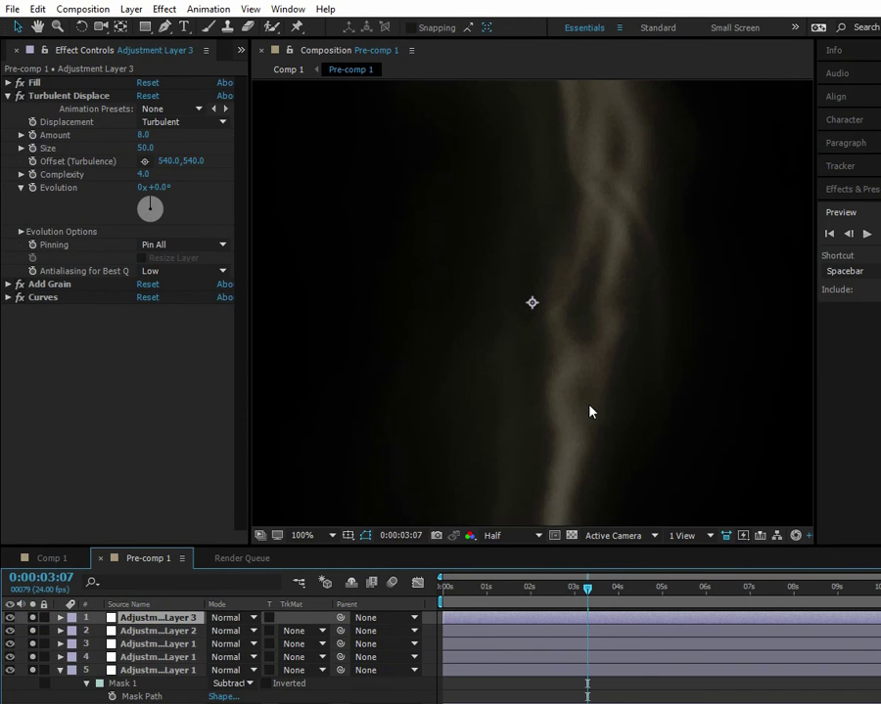
drag(590, 409, 479, 366)
key(comma)
drag(581, 372, 531, 437)
click(18, 246)
click(21, 106)
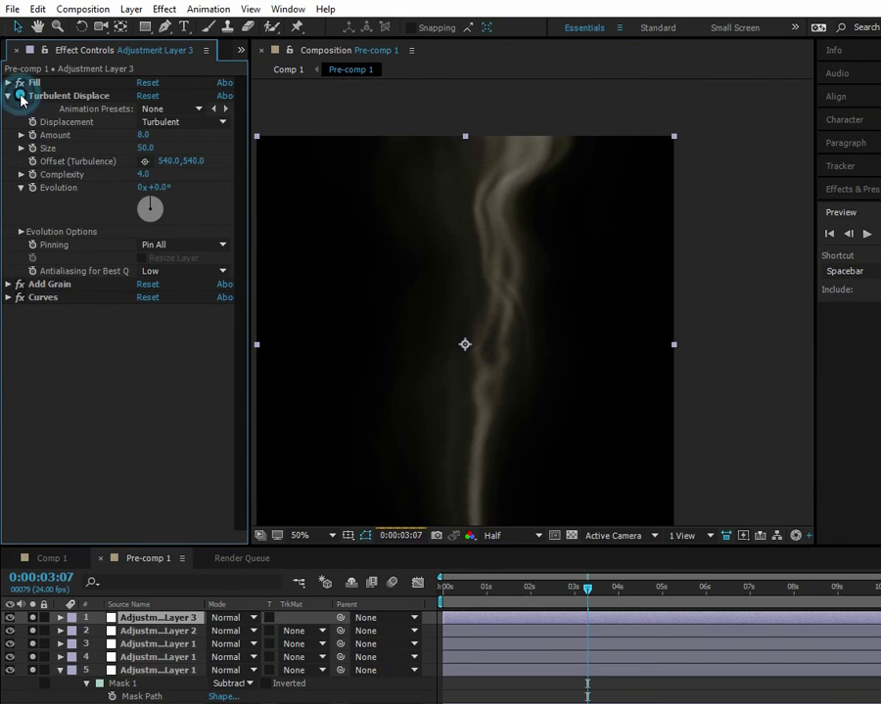
click(19, 83)
click(18, 82)
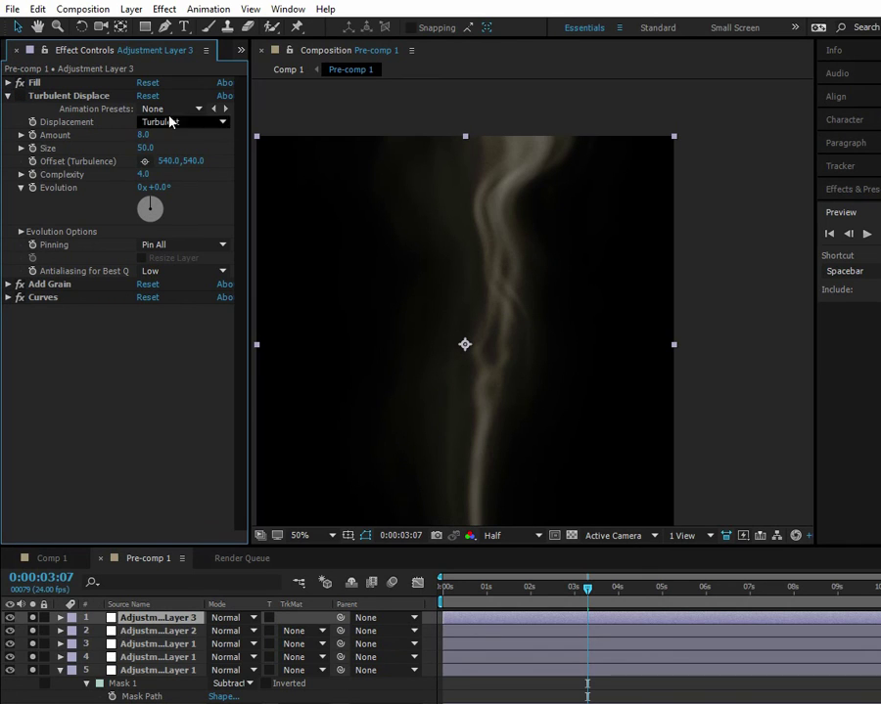
click(19, 83)
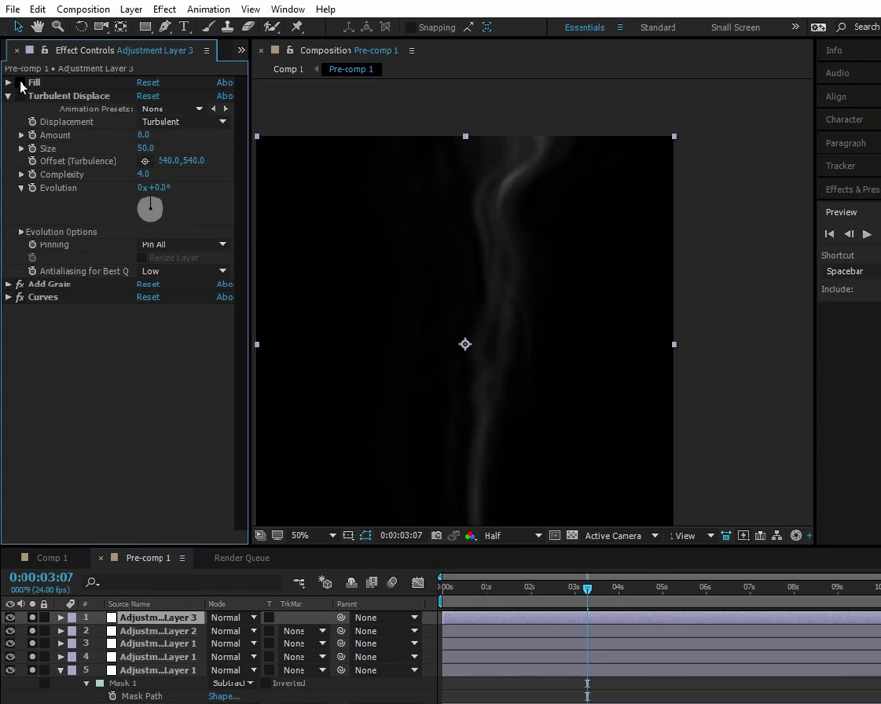
click(18, 82)
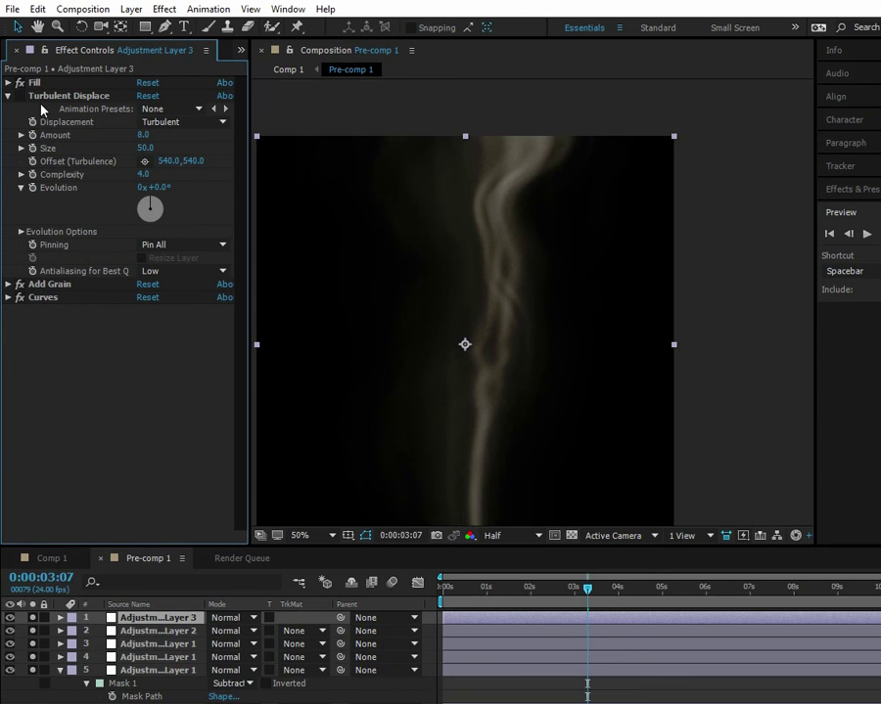
Step: Toggle Add Grain off and on, and set the preview resolution to Full
click(19, 283)
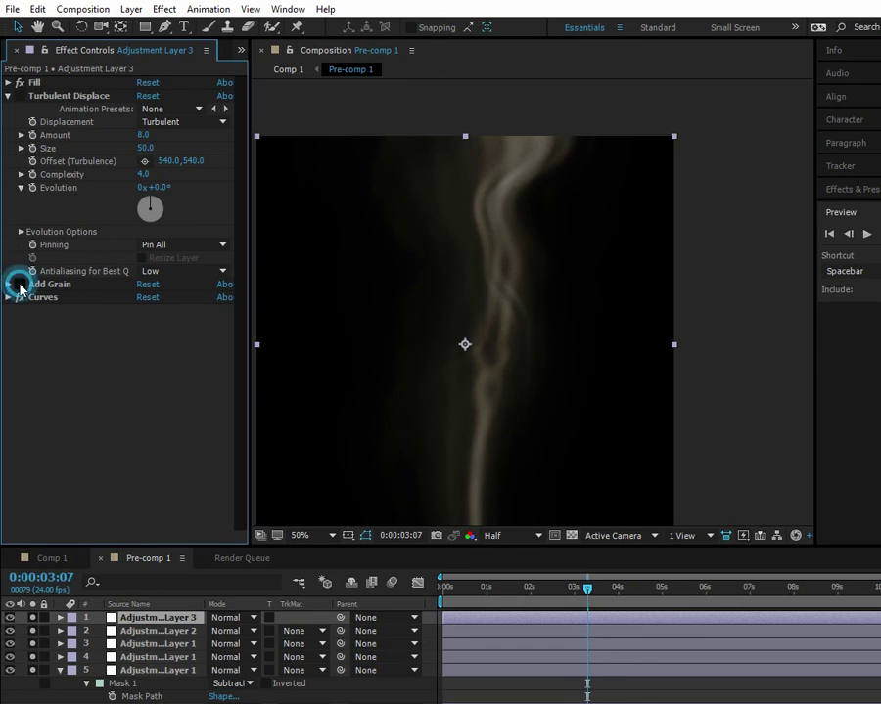
click(19, 284)
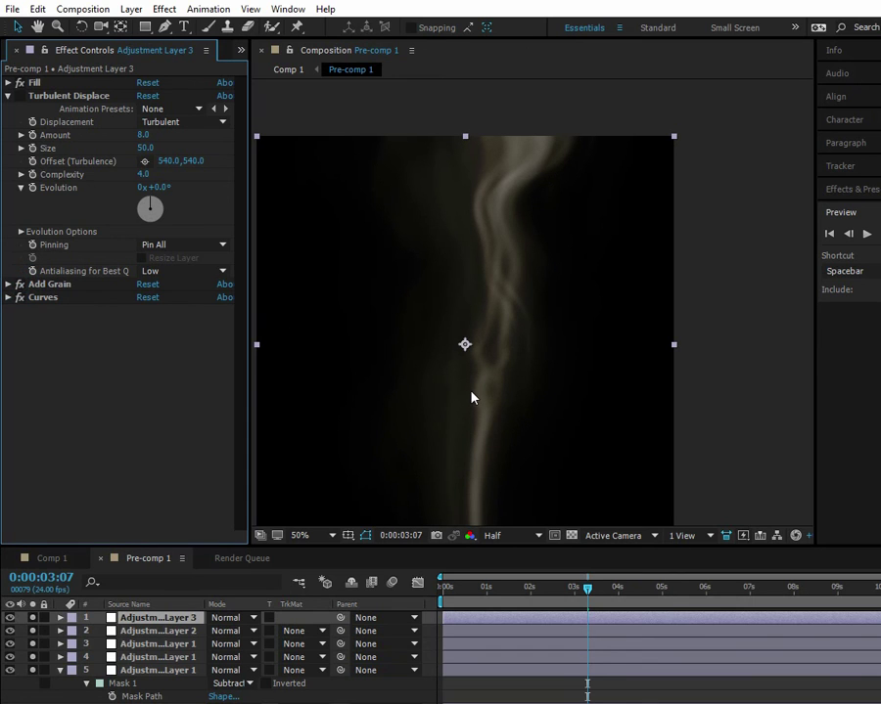
scroll(472, 397, up, 2)
drag(542, 372, 662, 325)
click(527, 536)
click(514, 573)
Step: Compare the Curves contrast off and on, then expand its graph
key(period)
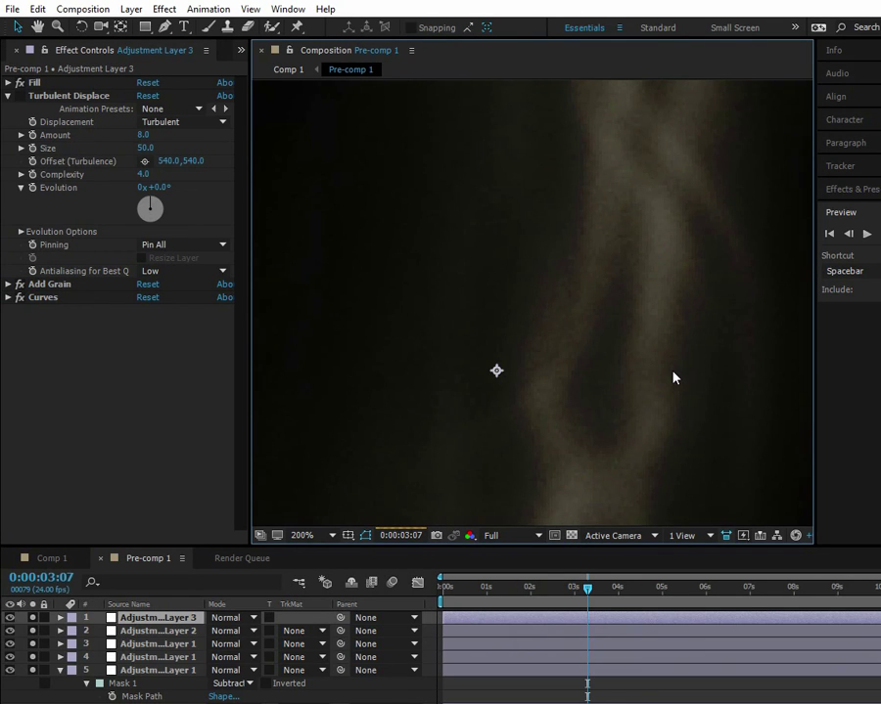
key(comma)
key(comma)
key(ctrl+shift+j)
click(20, 298)
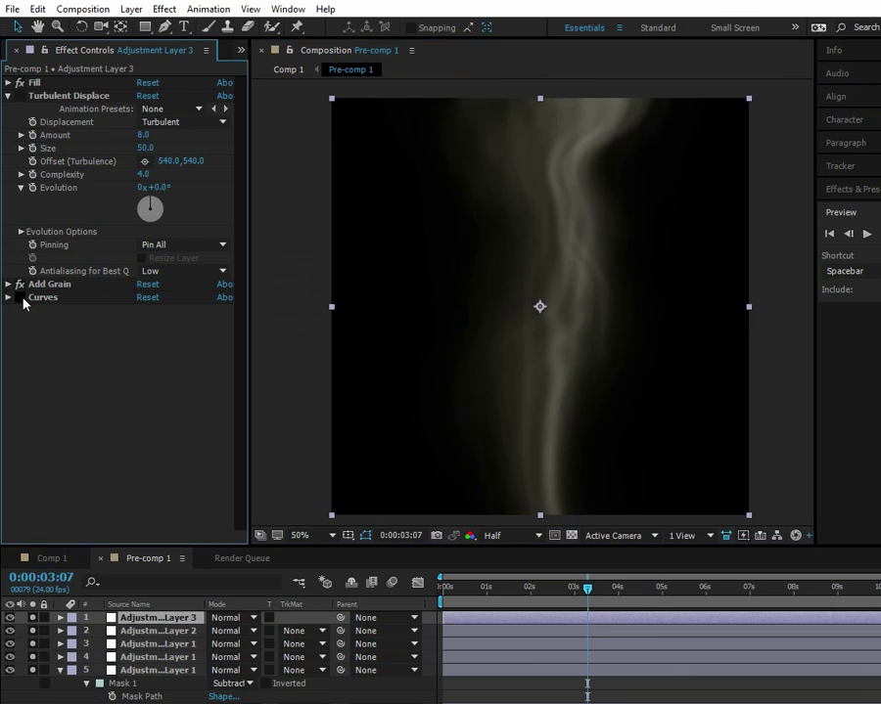
click(21, 298)
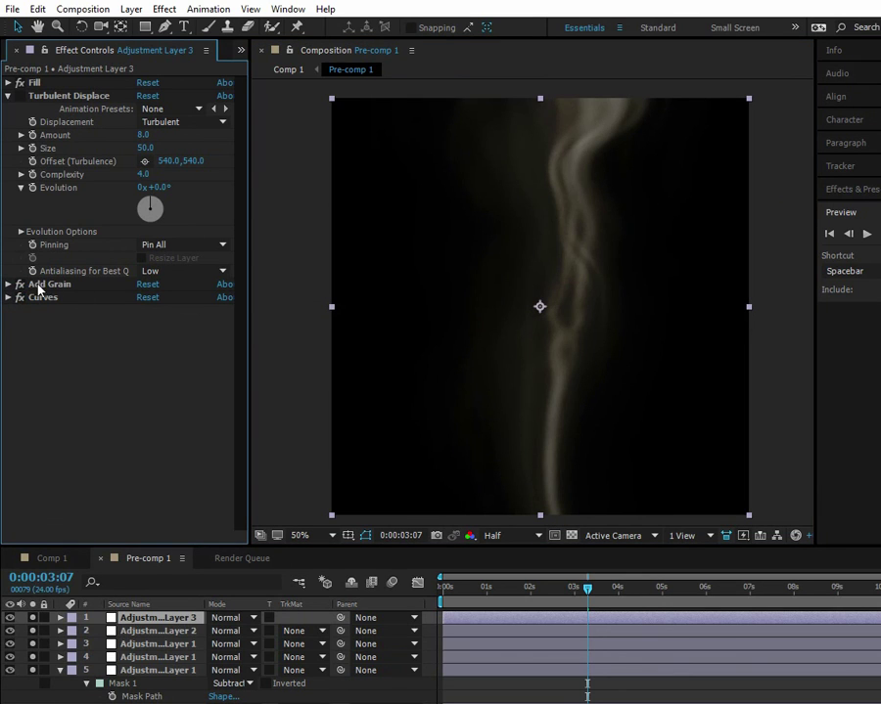
click(8, 298)
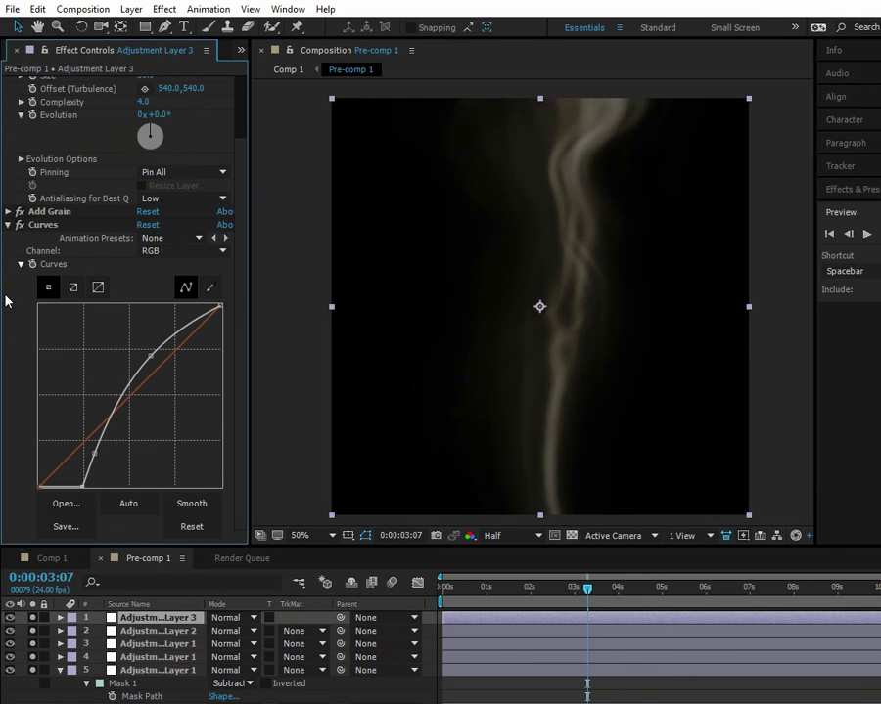
Step: Set Curves' Compositing Options Effect Opacity to 11%, then switch to the Comp 1 tab
click(49, 225)
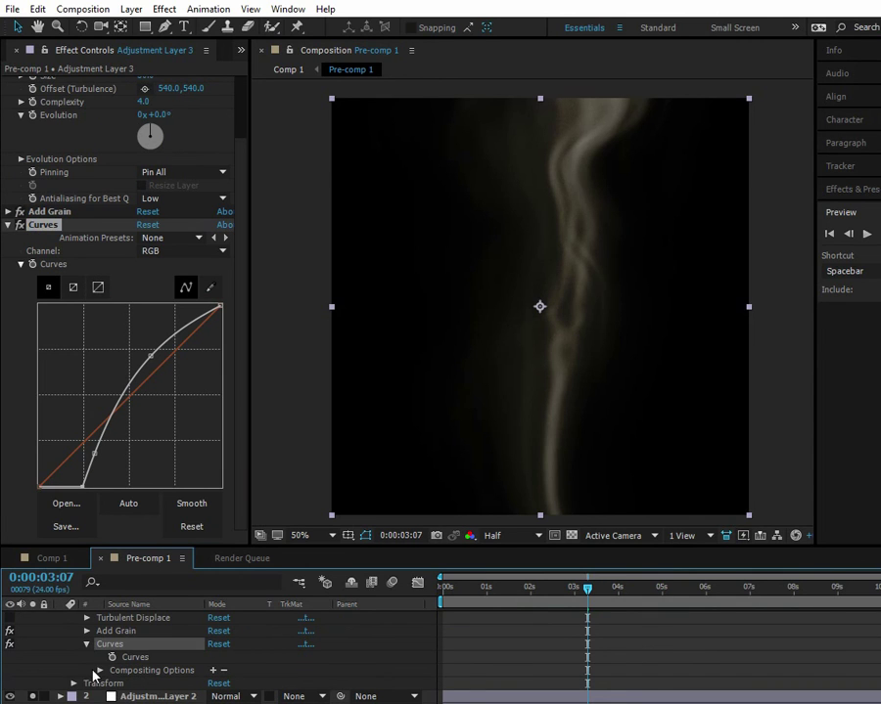
click(99, 671)
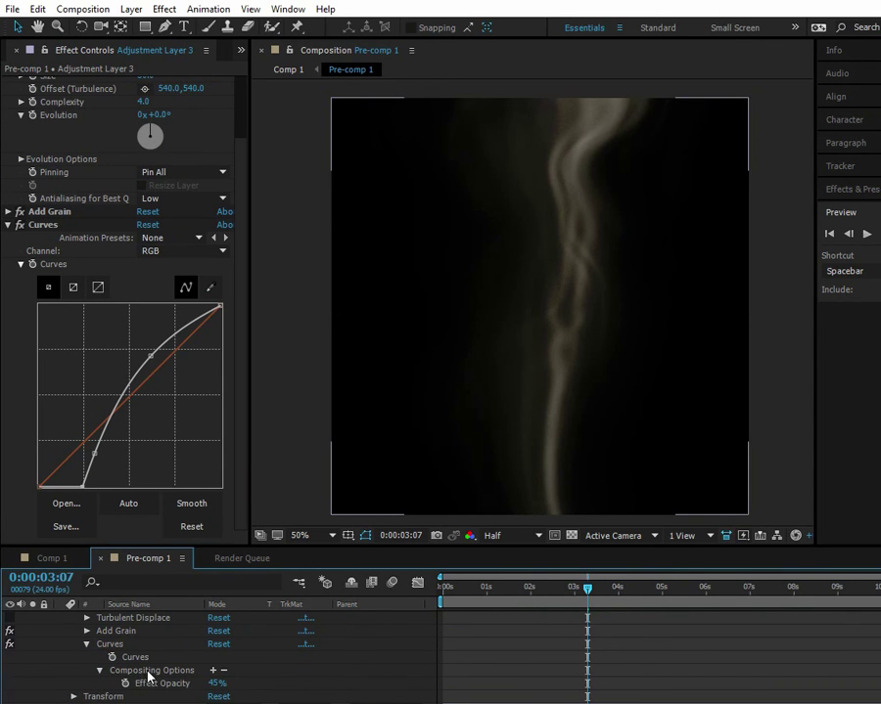
click(213, 684)
text(11)
key(Return)
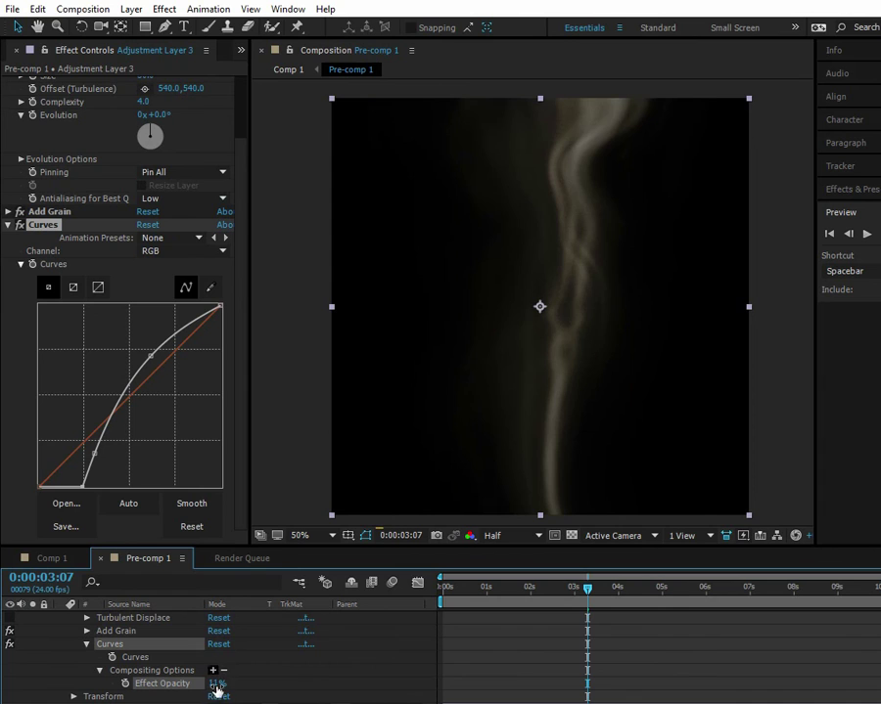
click(216, 684)
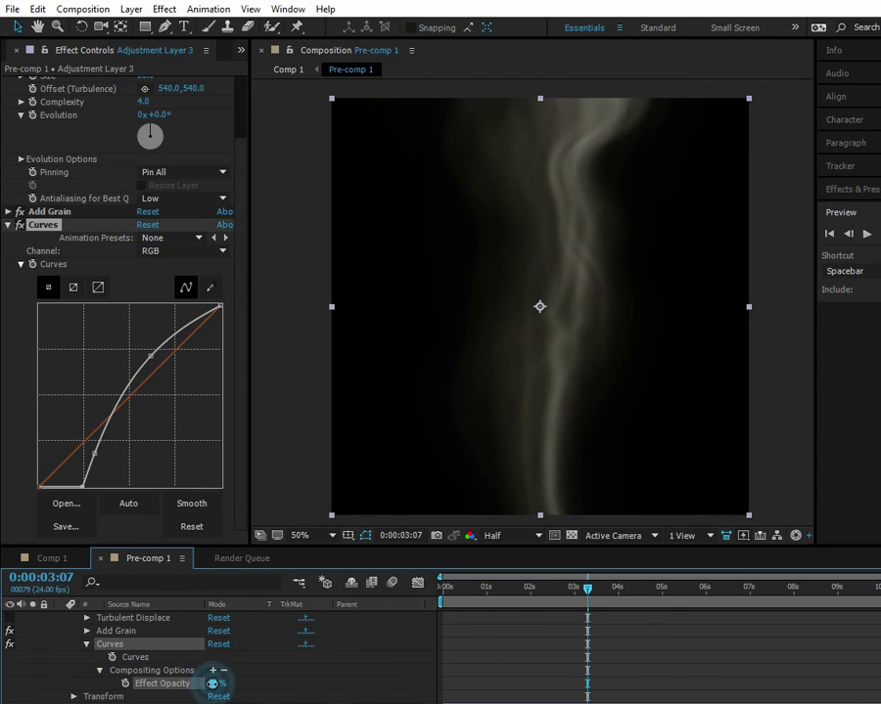
click(308, 690)
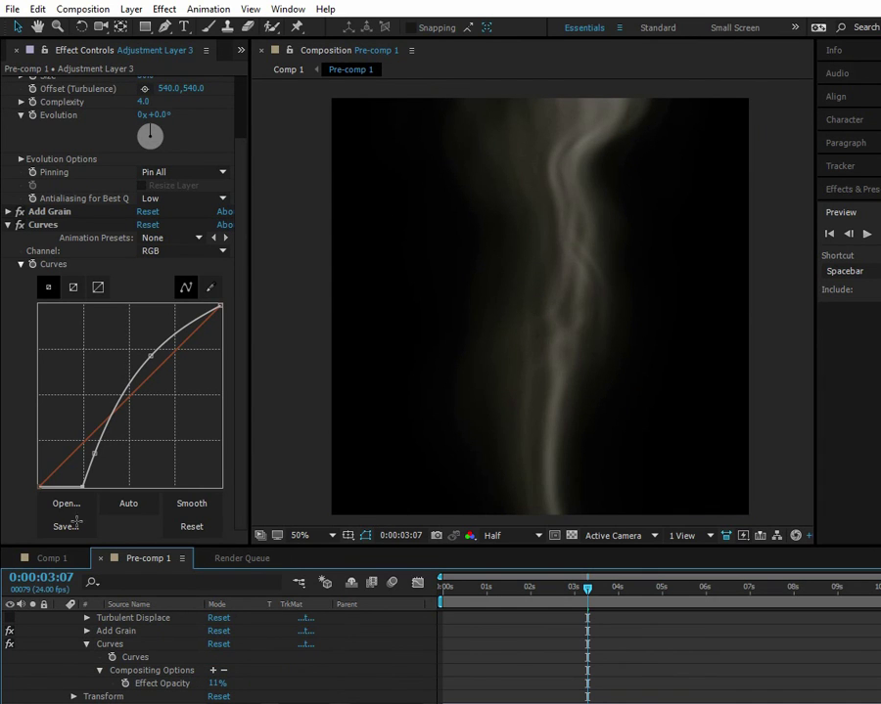
click(54, 559)
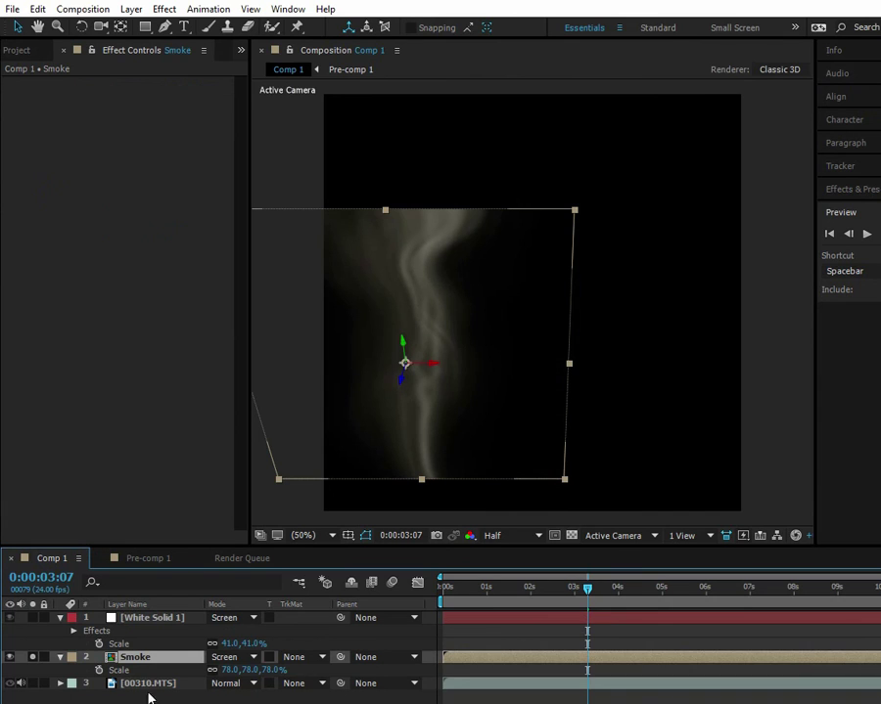
Step: Select the 00310.MTS footage layer and set the viewer resolution to Quarter
click(117, 683)
click(32, 656)
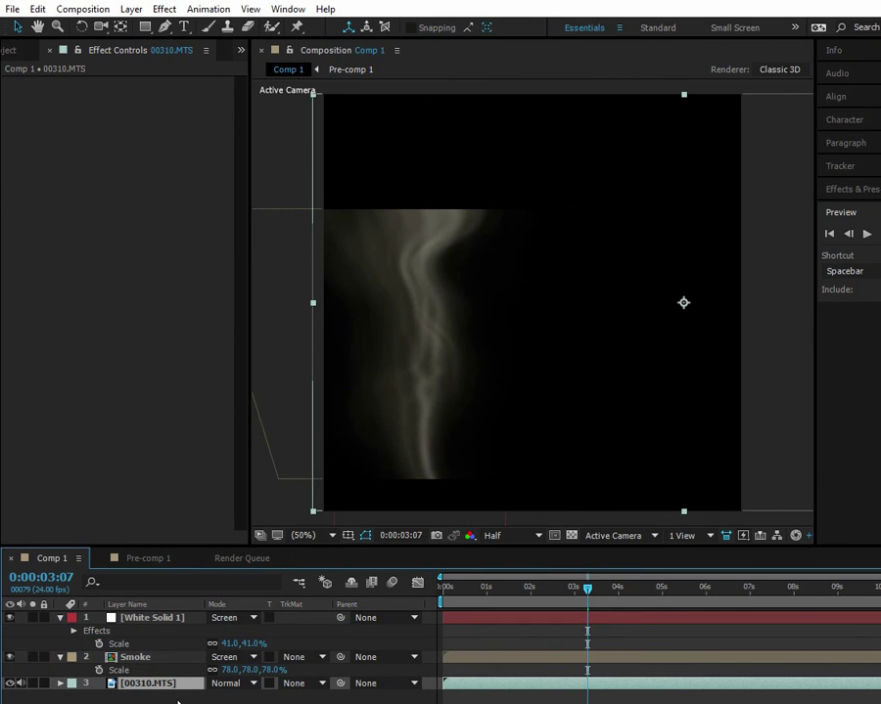
click(526, 536)
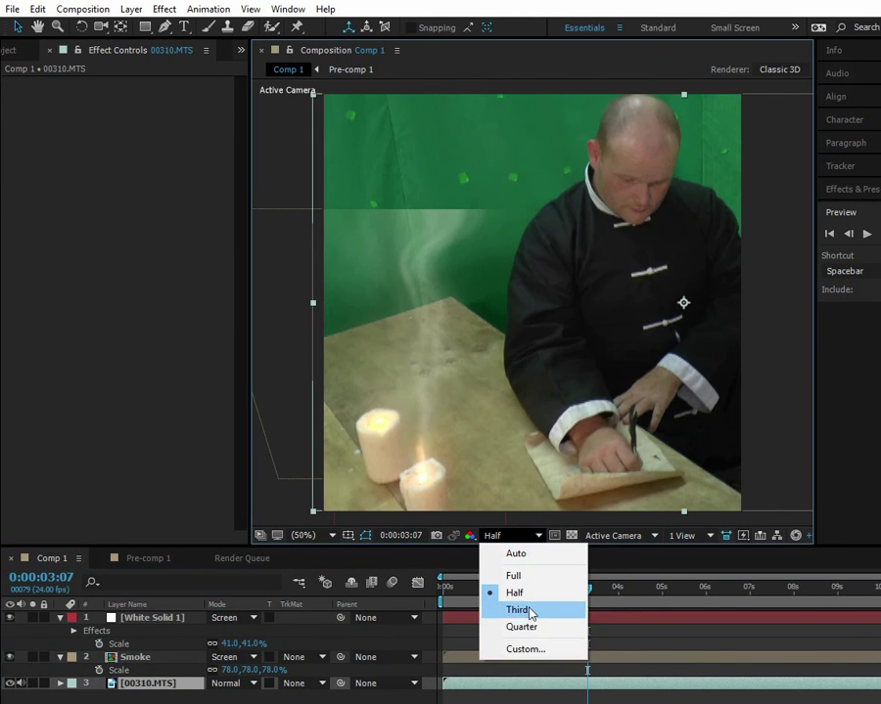
click(522, 626)
Step: Stretch the Smoke layer to 78.0, 104.8% scale and preview the composite from 0:00
click(431, 497)
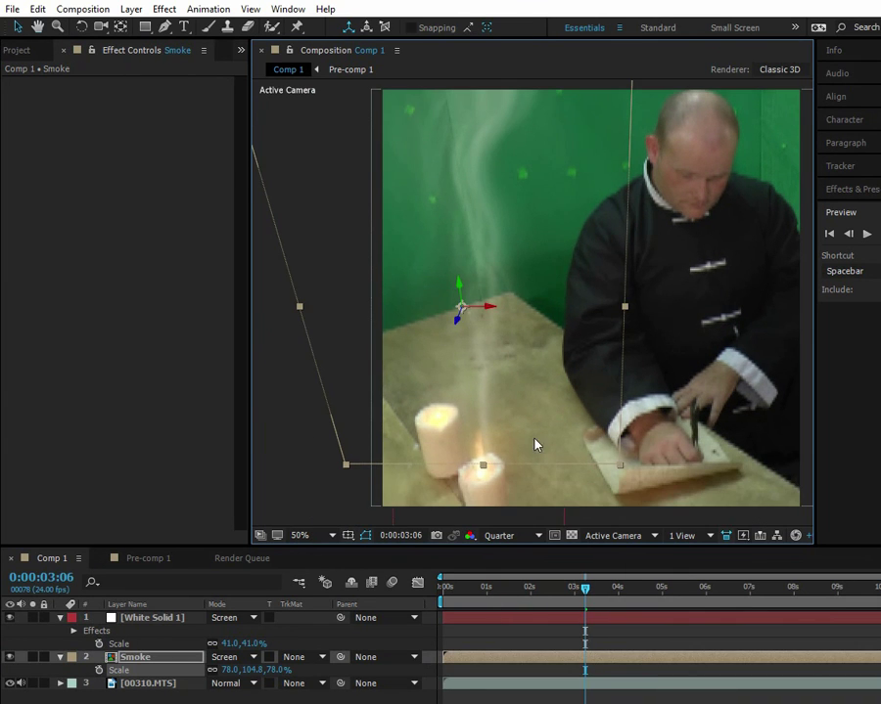
drag(511, 330, 478, 370)
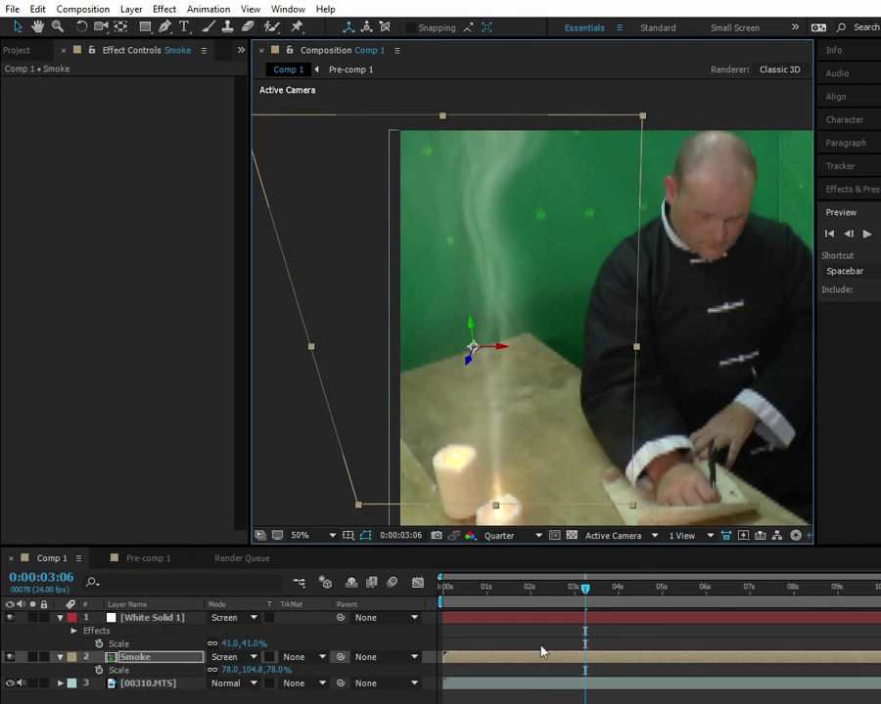
drag(488, 587, 298, 594)
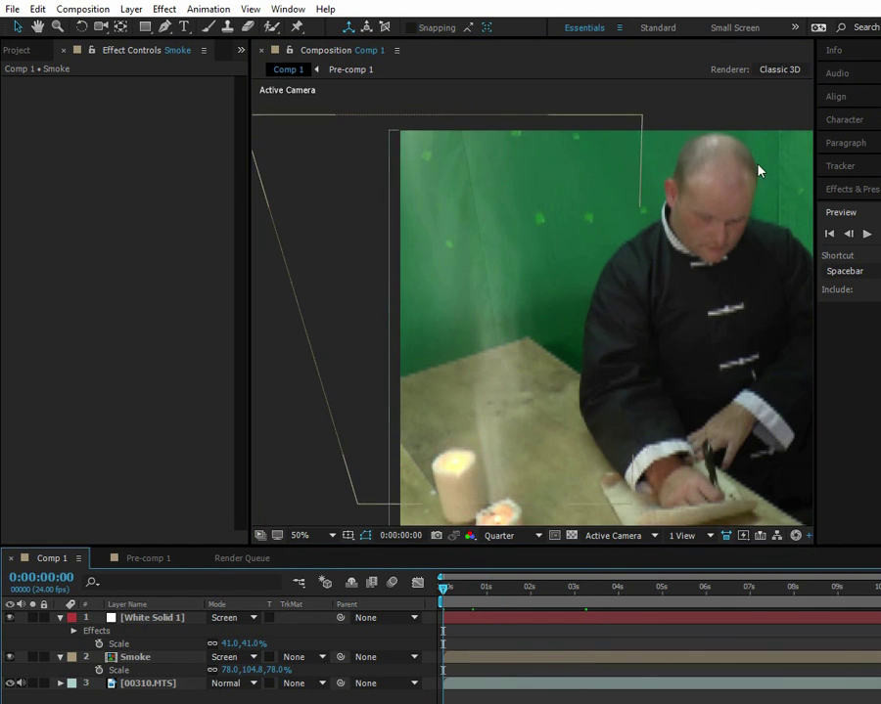
click(865, 233)
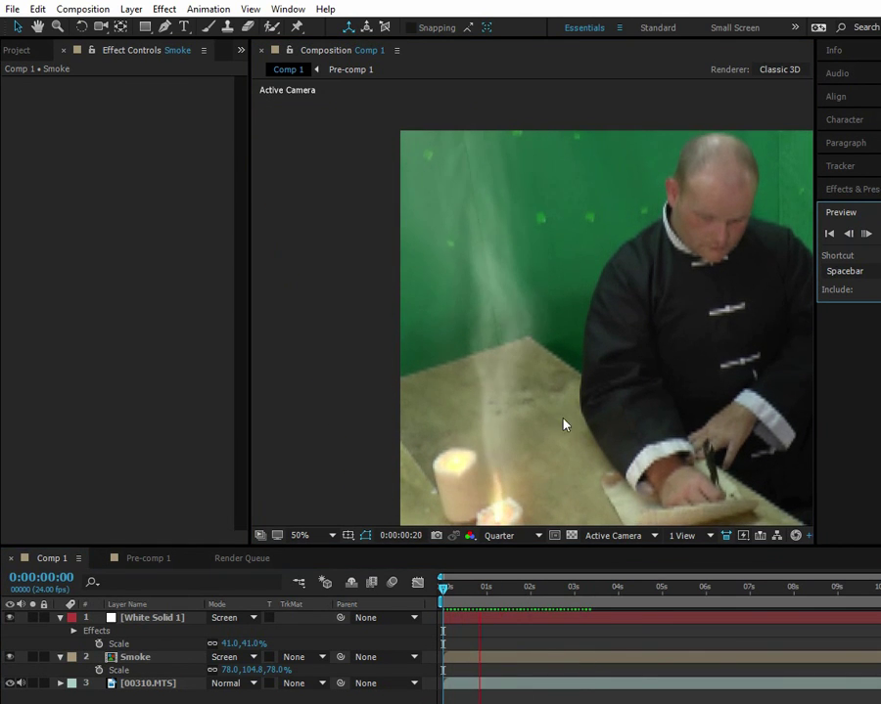
key(h)
mouse_move(626, 397)
mouse_down()
mouse_move(618, 280)
mouse_move(609, 413)
mouse_move(617, 391)
mouse_up()
key(v)
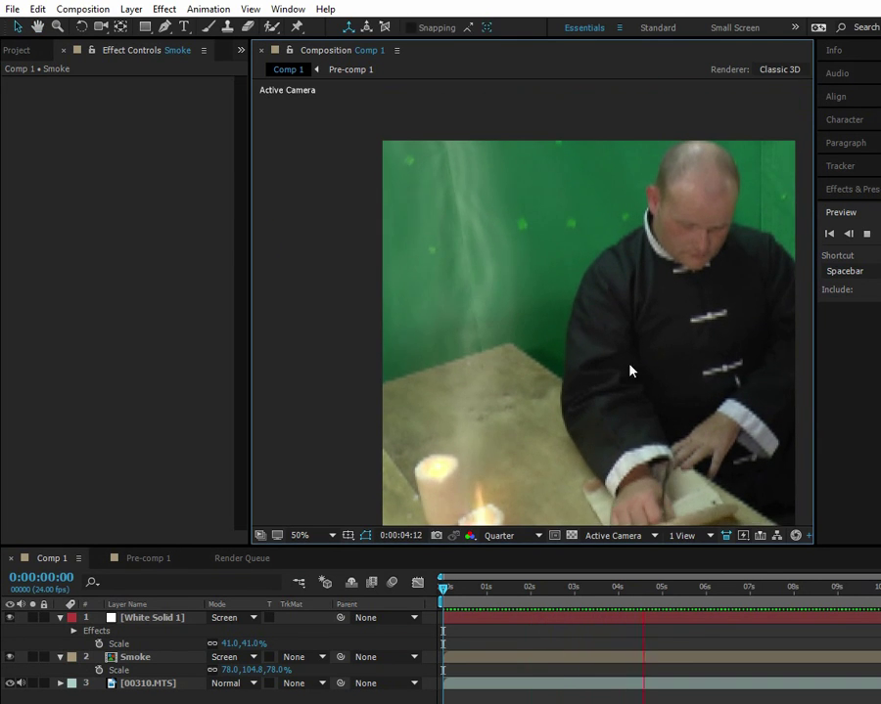